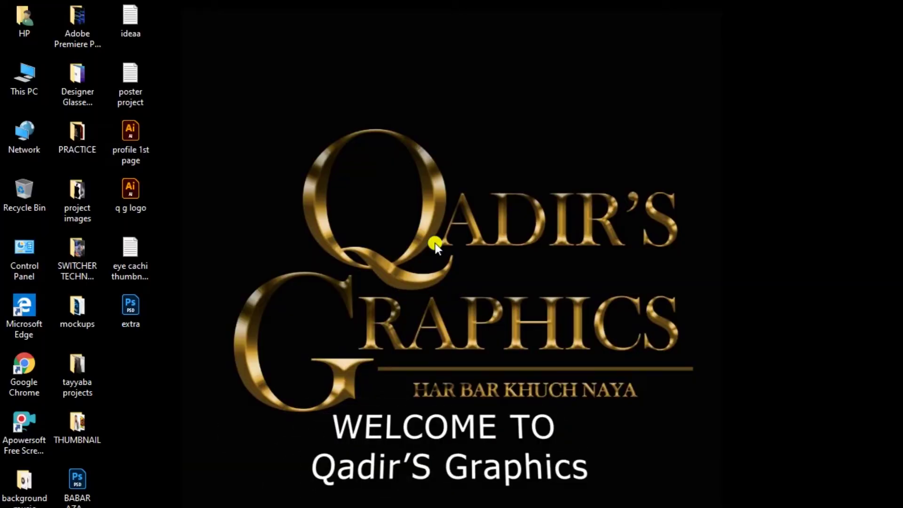
Step: Refresh the Windows desktop using its right-click menu
right_click(433, 241)
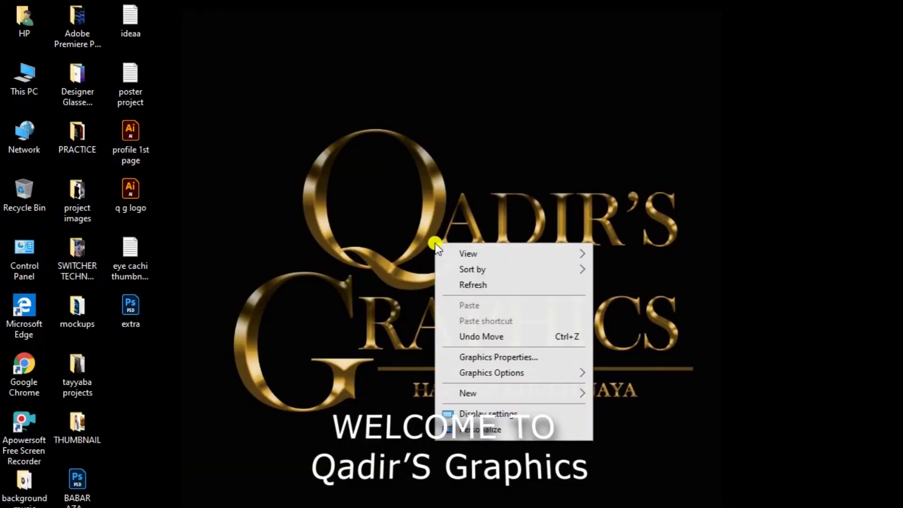
click(477, 283)
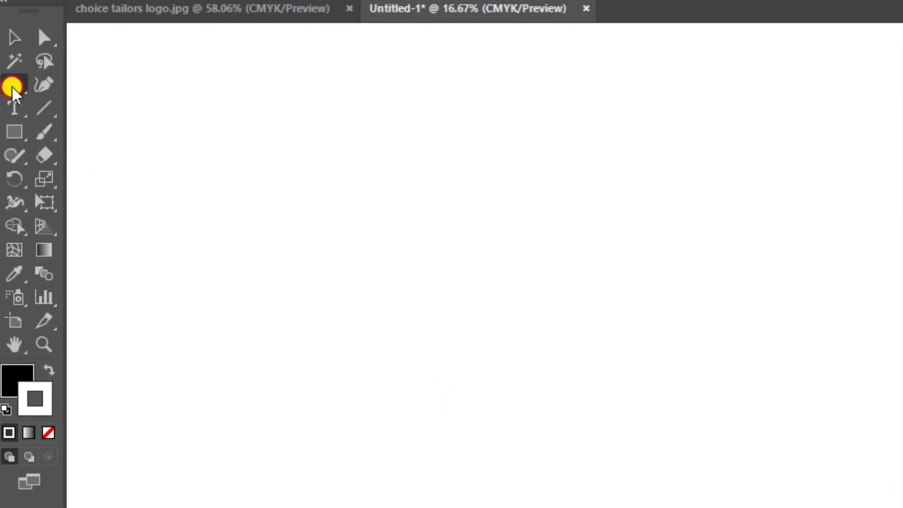
Step: Activate the Pen tool and swap colours so the fill is None with a black stroke
drag(13, 90, 89, 89)
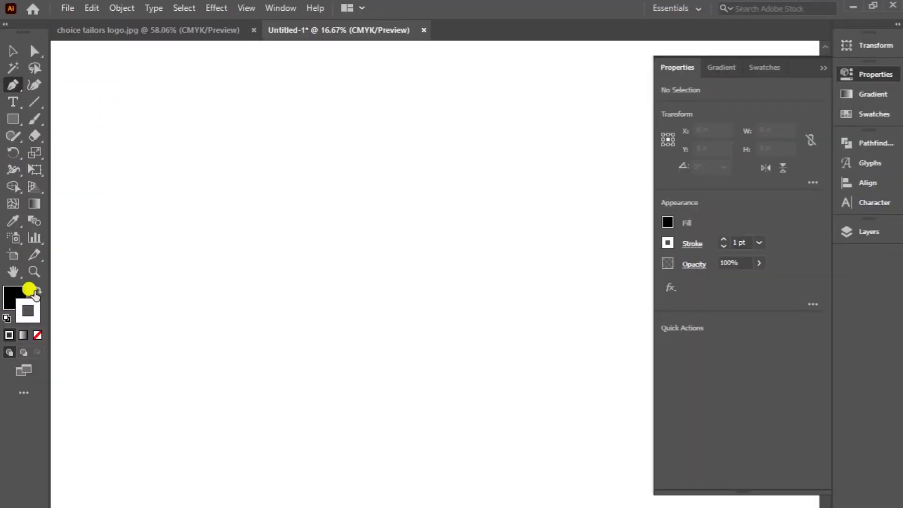
click(36, 292)
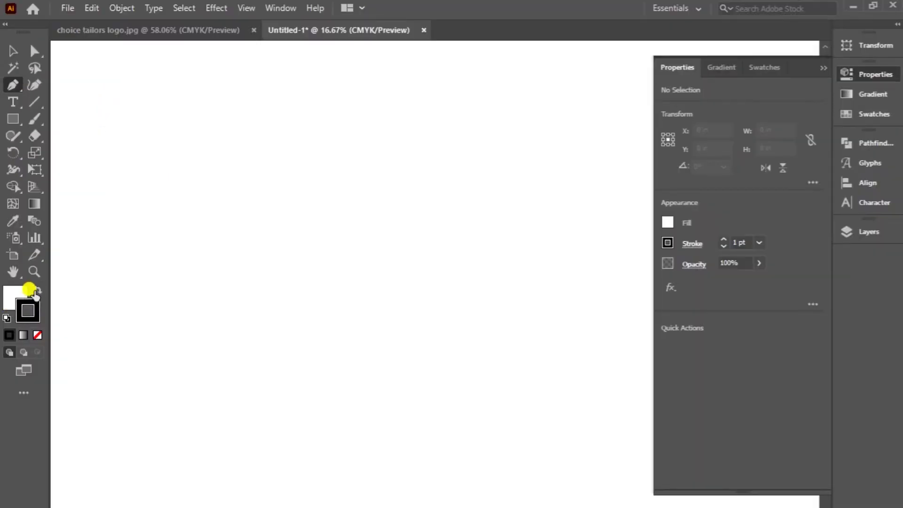
click(16, 295)
click(37, 334)
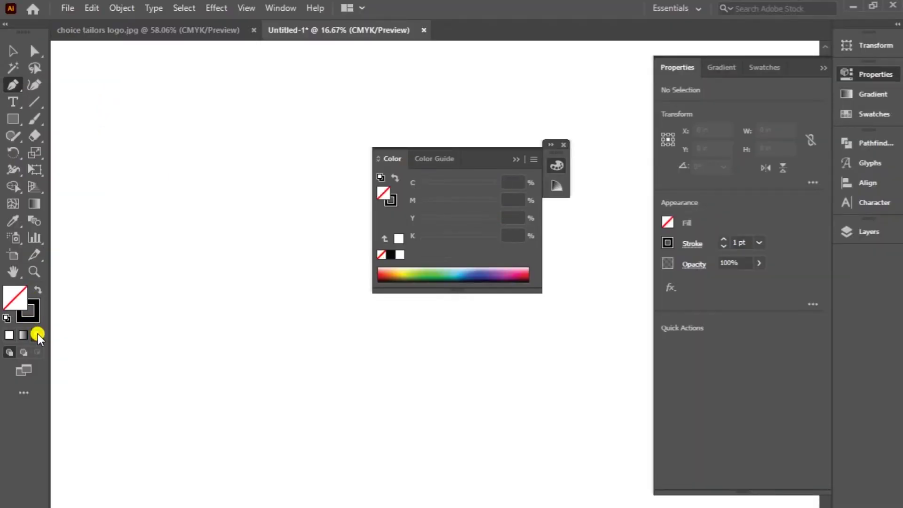
click(563, 144)
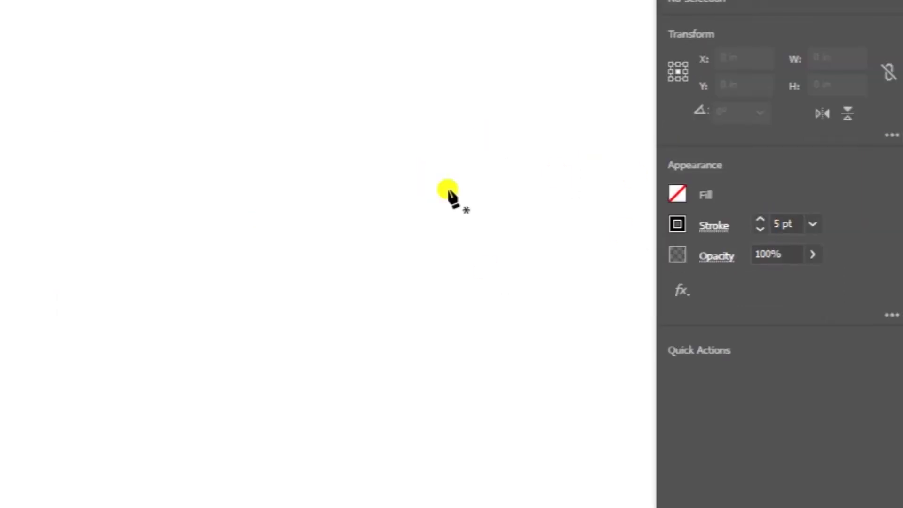
Step: Draw a closed zigzag lapel outline ending in a pointed bottom tip
click(279, 122)
click(250, 137)
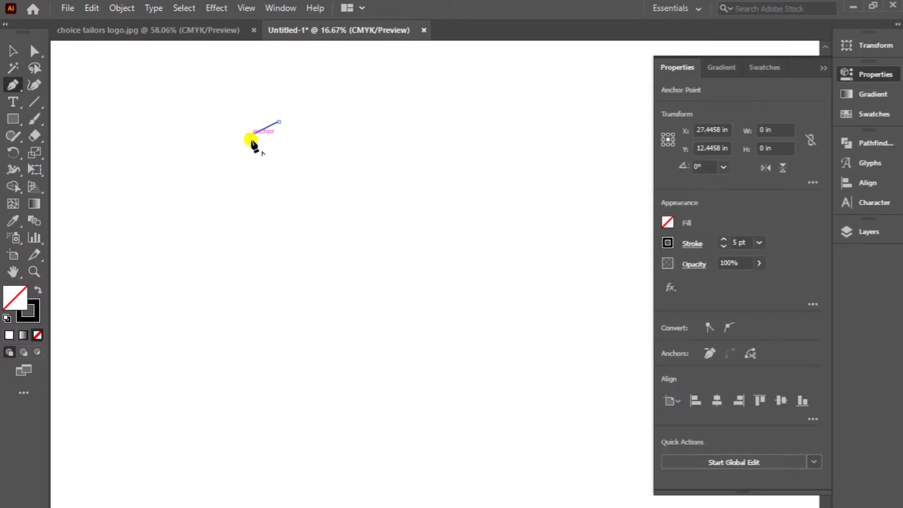
click(264, 158)
click(236, 176)
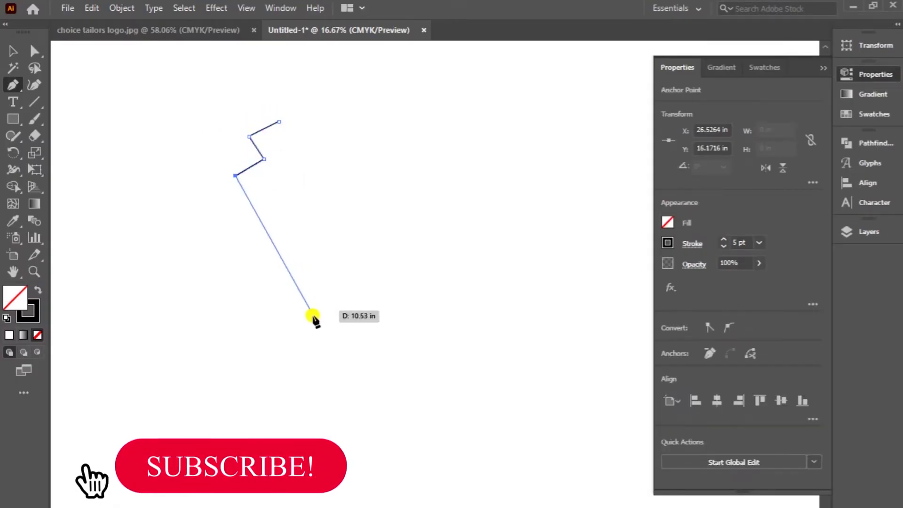
click(325, 342)
click(279, 122)
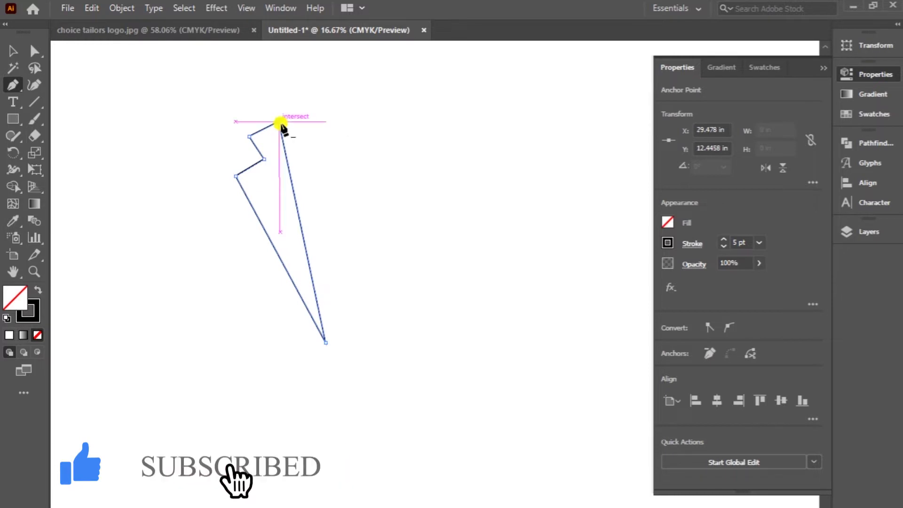
Step: Round the lapel's top notch corner and outer left corner with live-corner widgets
click(10, 51)
click(252, 161)
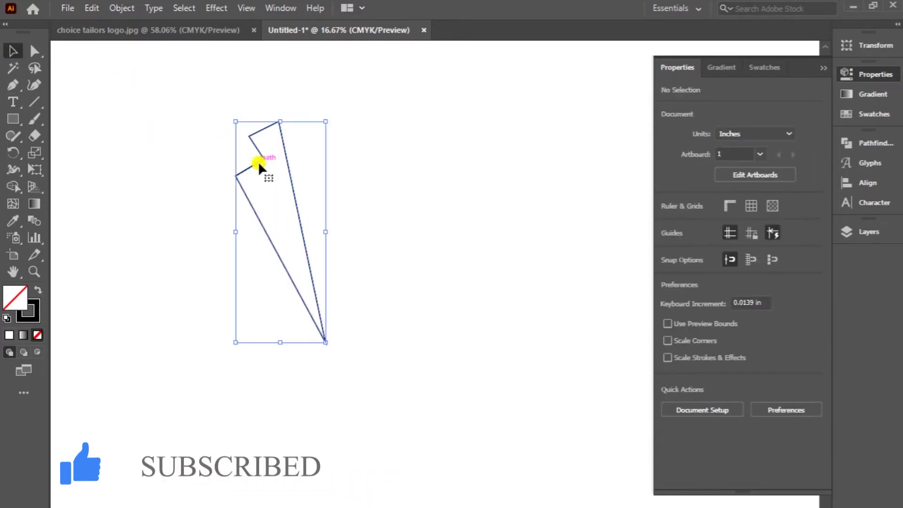
click(33, 51)
click(250, 137)
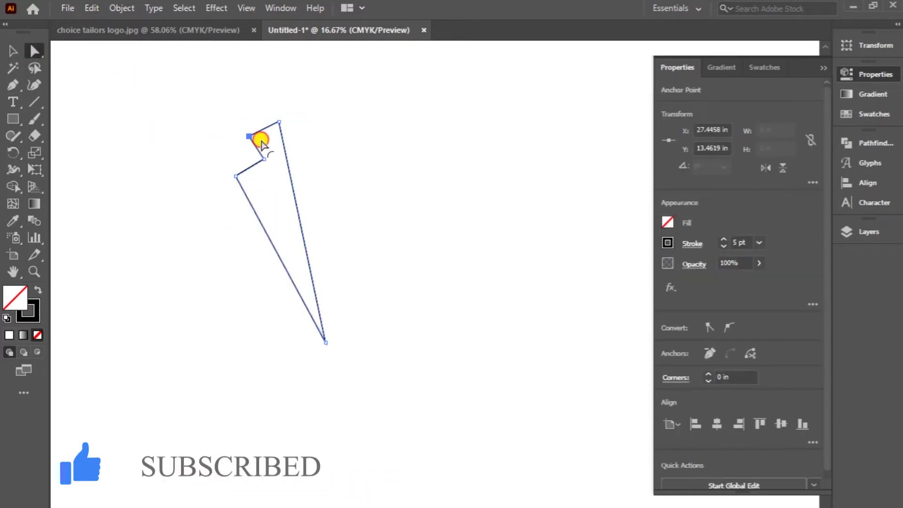
drag(262, 139, 260, 142)
drag(240, 179, 255, 182)
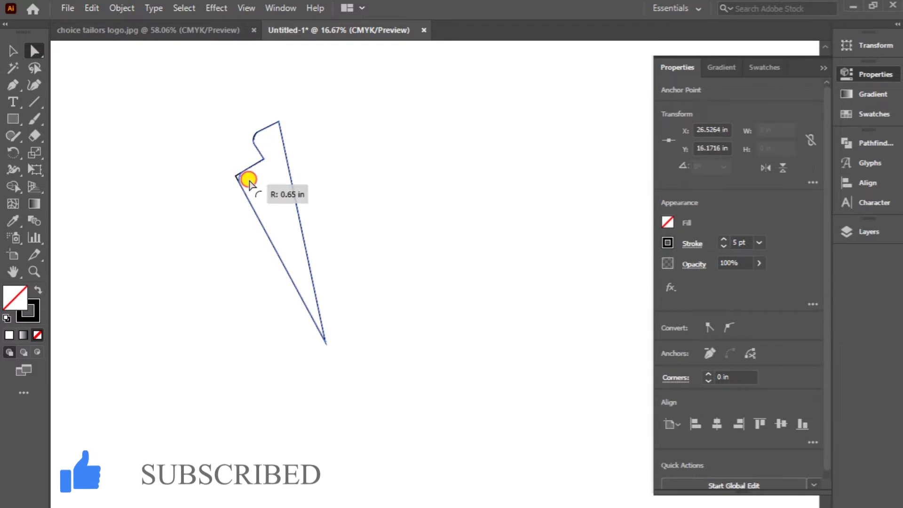
click(12, 51)
click(286, 201)
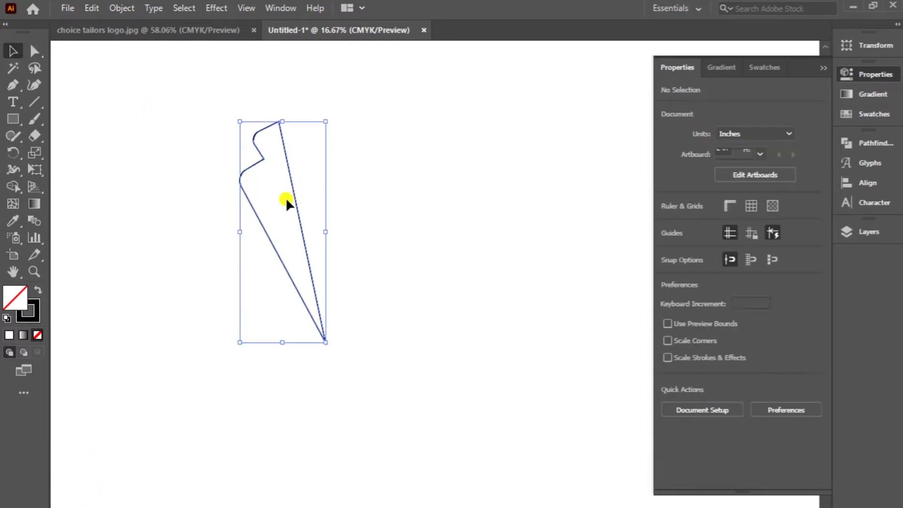
Step: Bend the lapel's right edge and long left edge into gentle curves
click(256, 211)
drag(10, 87, 106, 137)
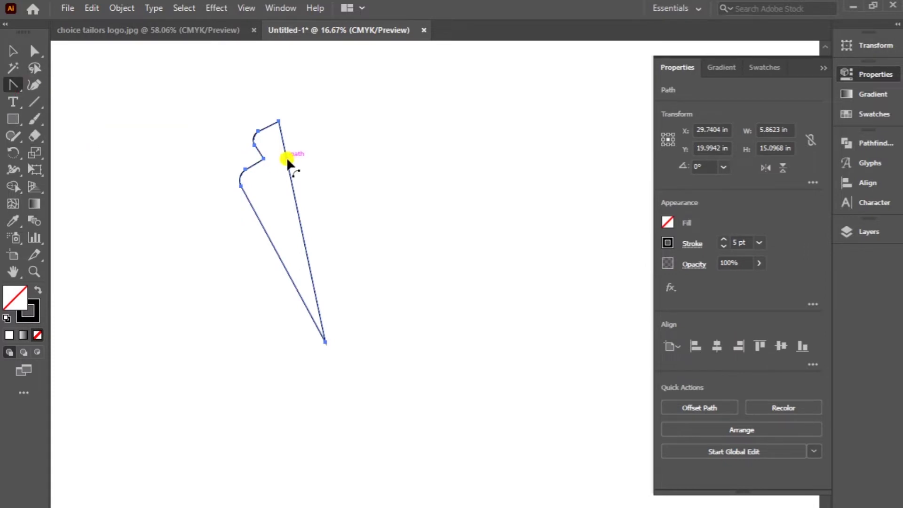
drag(287, 160, 281, 180)
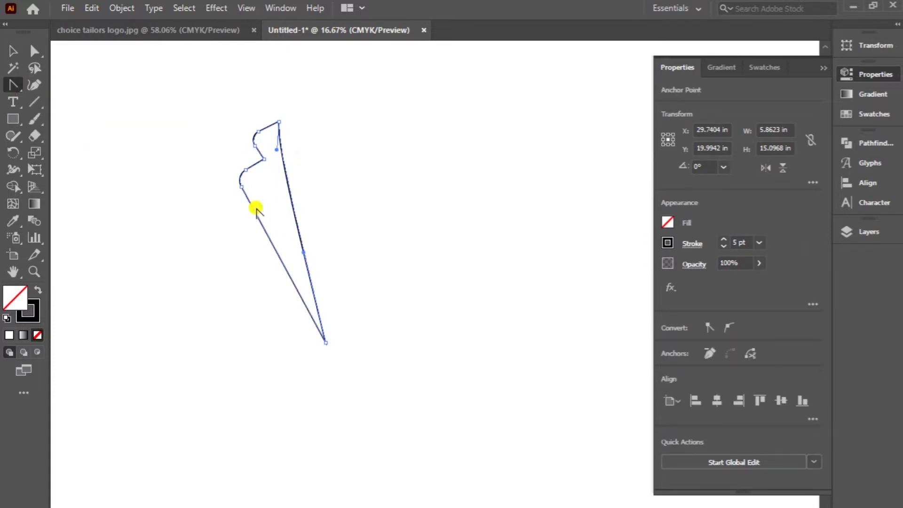
drag(256, 213, 287, 277)
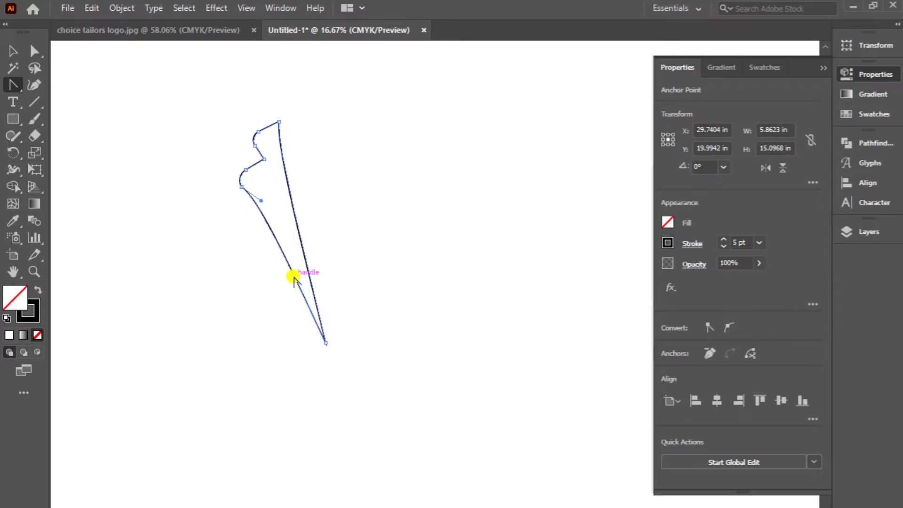
click(13, 52)
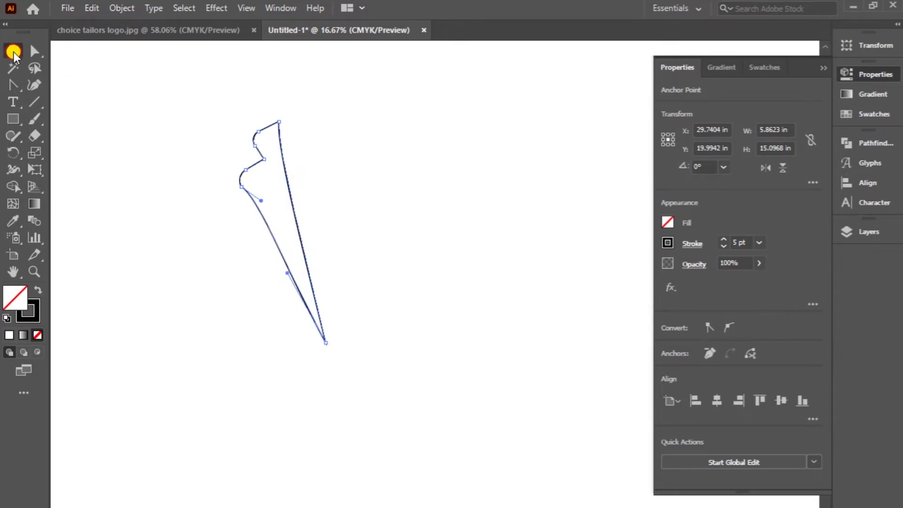
click(200, 151)
click(262, 216)
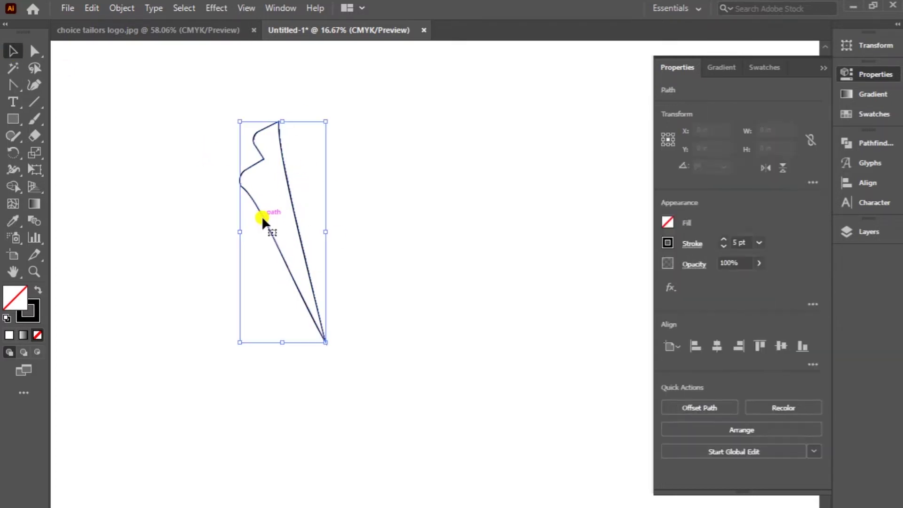
click(37, 51)
click(239, 184)
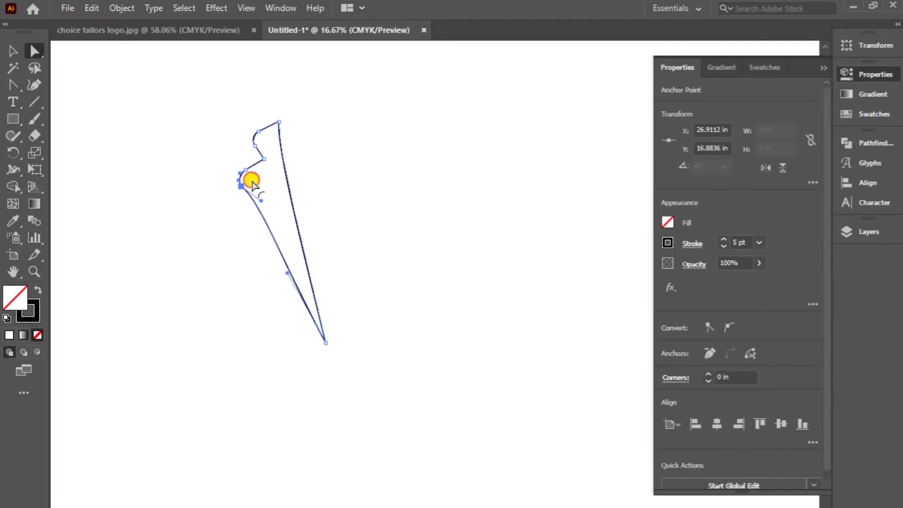
click(320, 126)
Step: Swap the lapel's fill and stroke so it becomes solid black without an outline
click(10, 52)
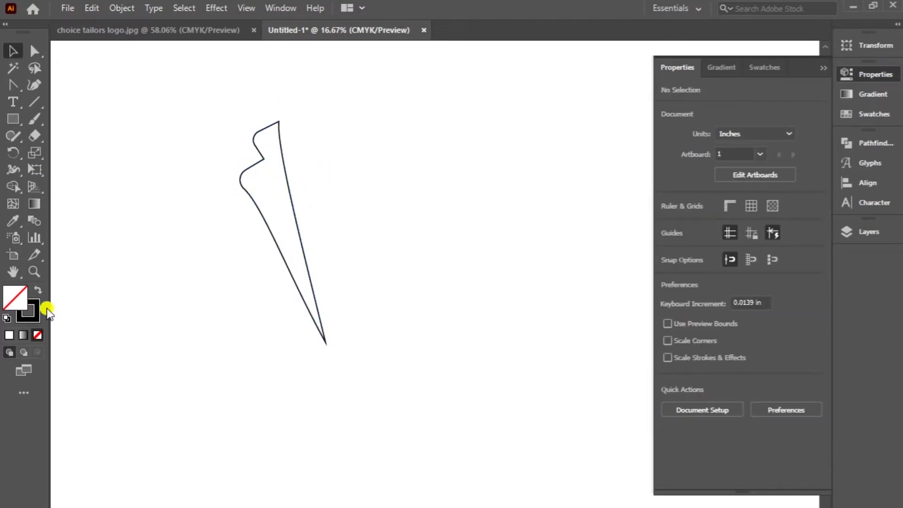
click(281, 245)
click(38, 290)
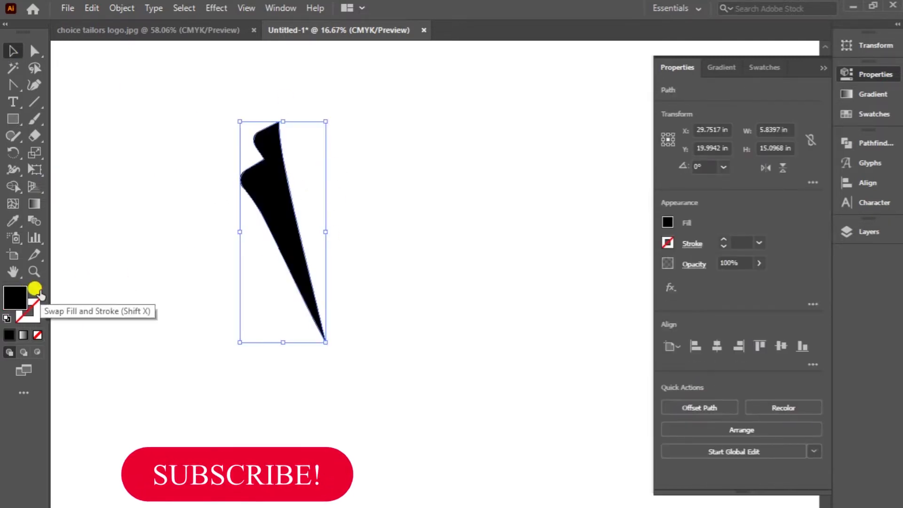
click(216, 229)
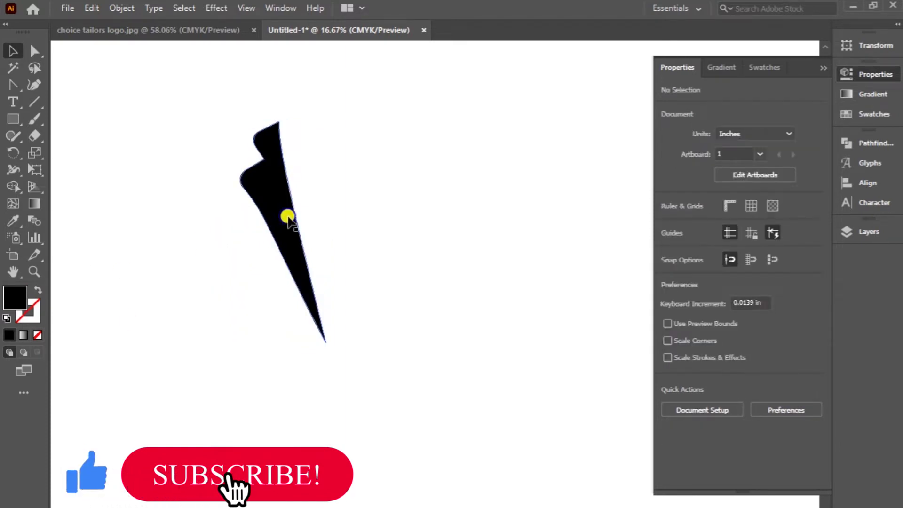
right_click(289, 218)
click(278, 158)
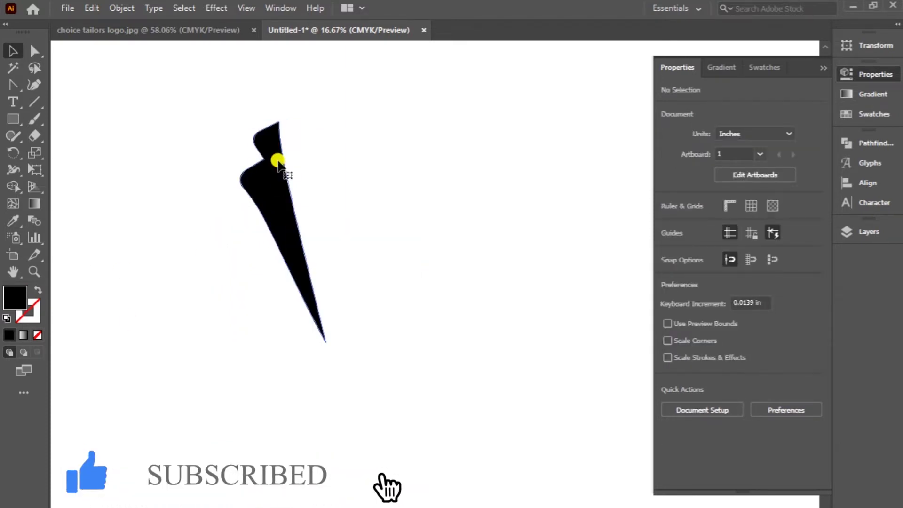
right_click(278, 161)
mouse_move(322, 402)
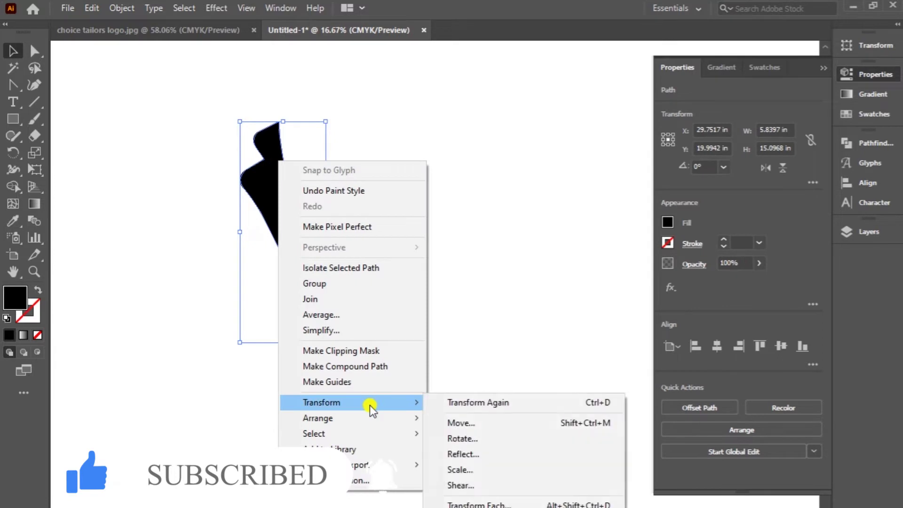
Step: Reflect a vertical copy of the lapel and nudge it right beside the original
click(505, 456)
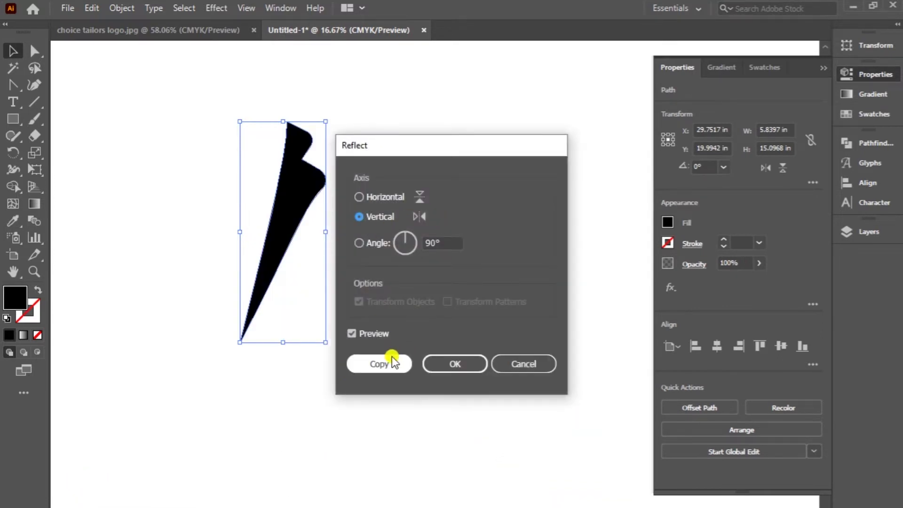
click(390, 364)
key(Right)
key(Right)
key(Right)
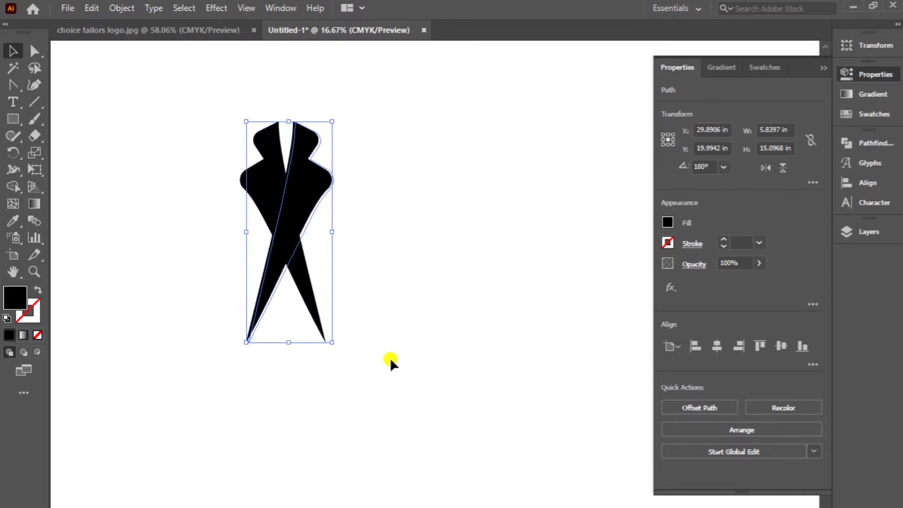
key(Right)
key(Right)
key(Right)
key(Right)
key(Right)
key(Right)
key(Right)
key(Right)
key(Right)
key(Right)
key(Right)
key(Right)
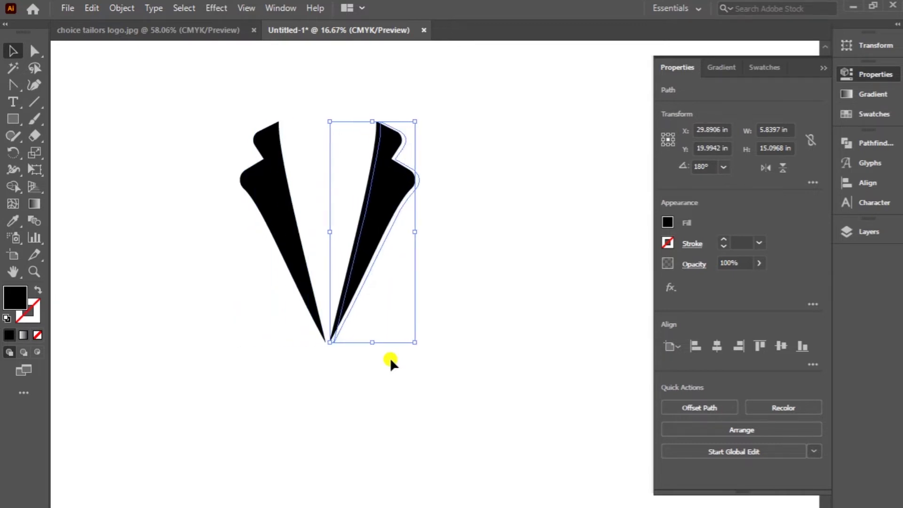
key(Right)
key(Right)
key(Right)
key(Right)
key(Right)
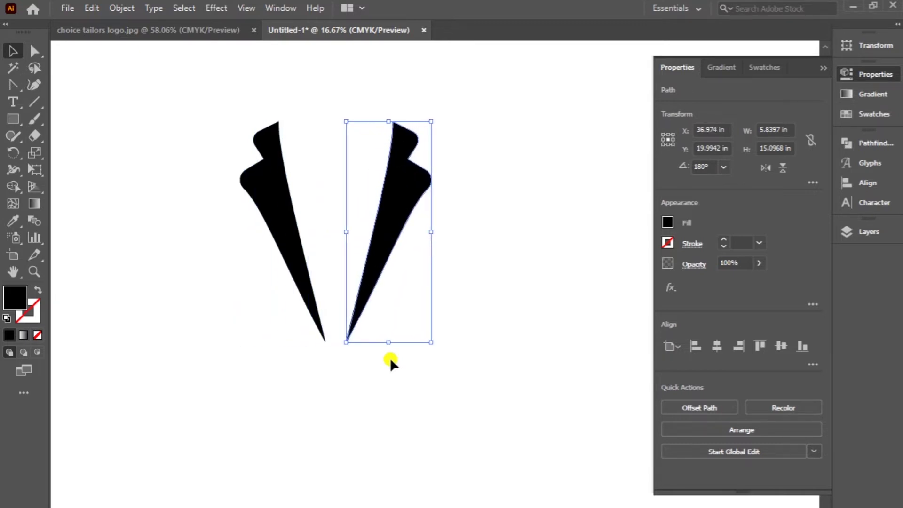
click(218, 223)
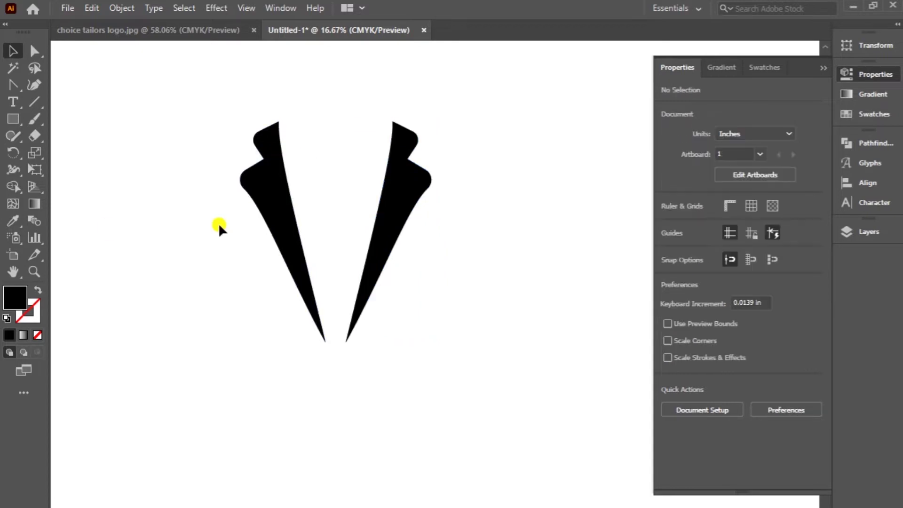
Step: Zoom in on the lapels and draw a closed black triangle between them
click(38, 271)
click(343, 169)
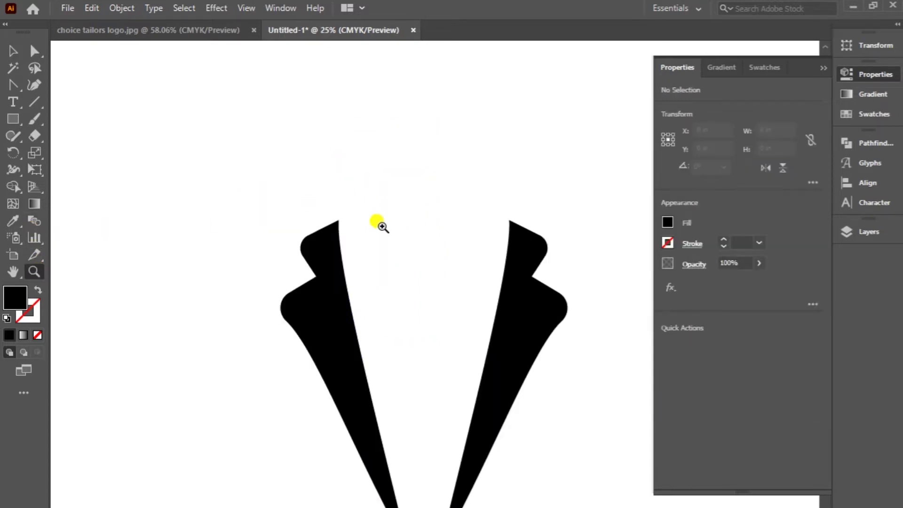
click(436, 282)
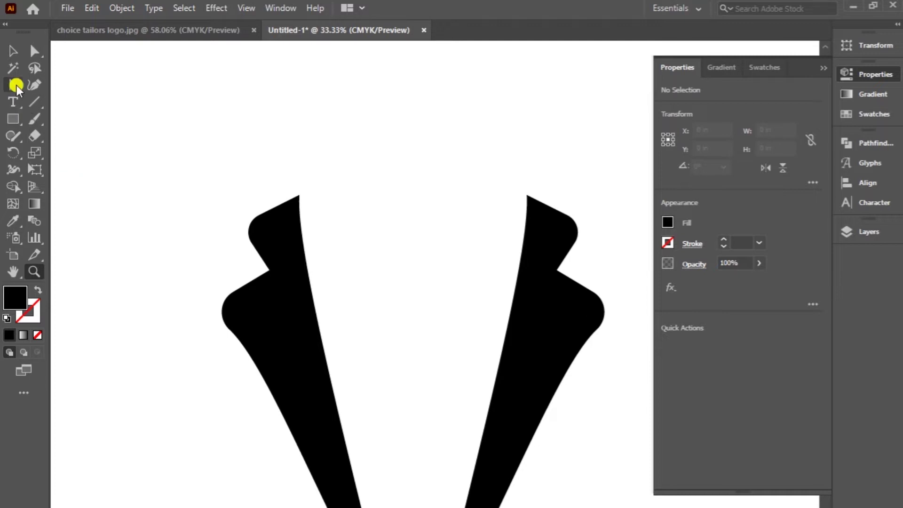
drag(15, 84, 52, 84)
click(383, 238)
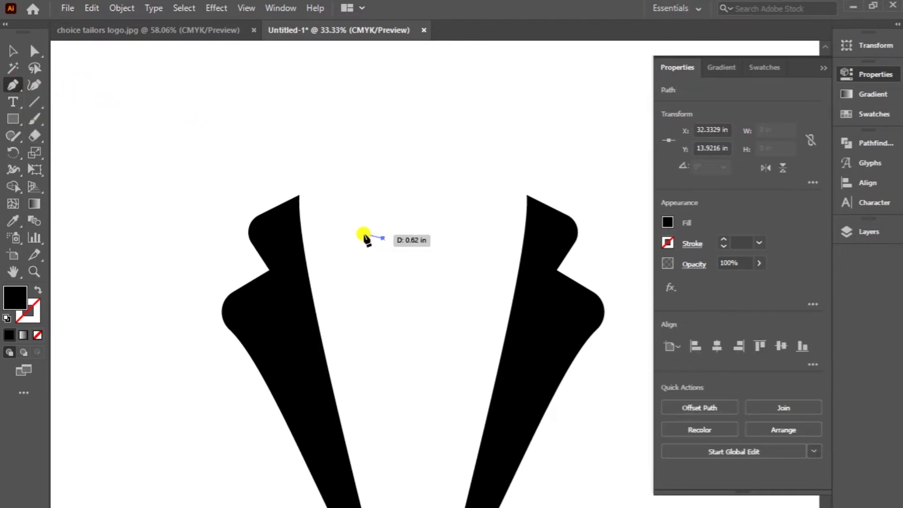
click(342, 218)
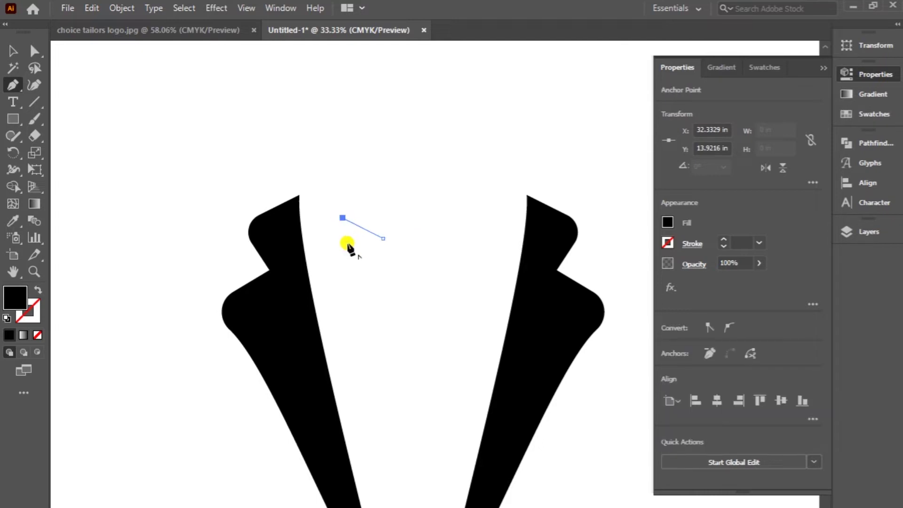
click(343, 272)
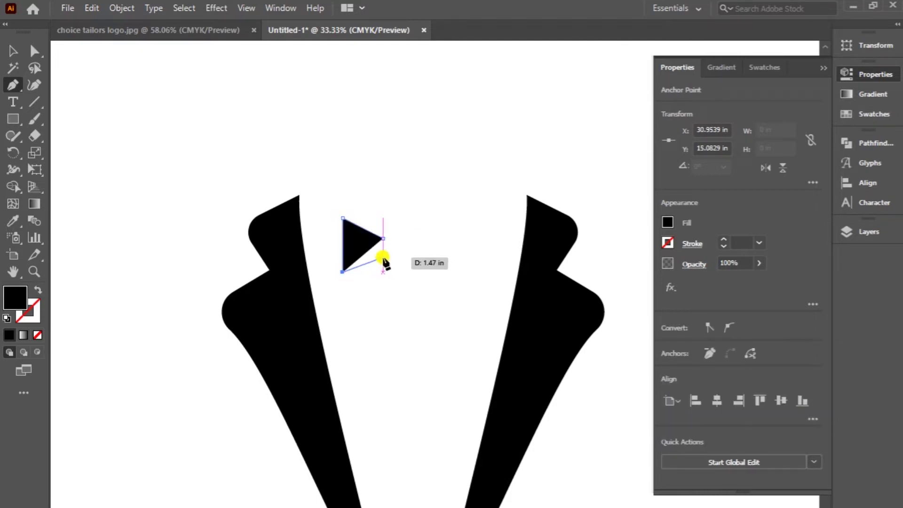
click(383, 243)
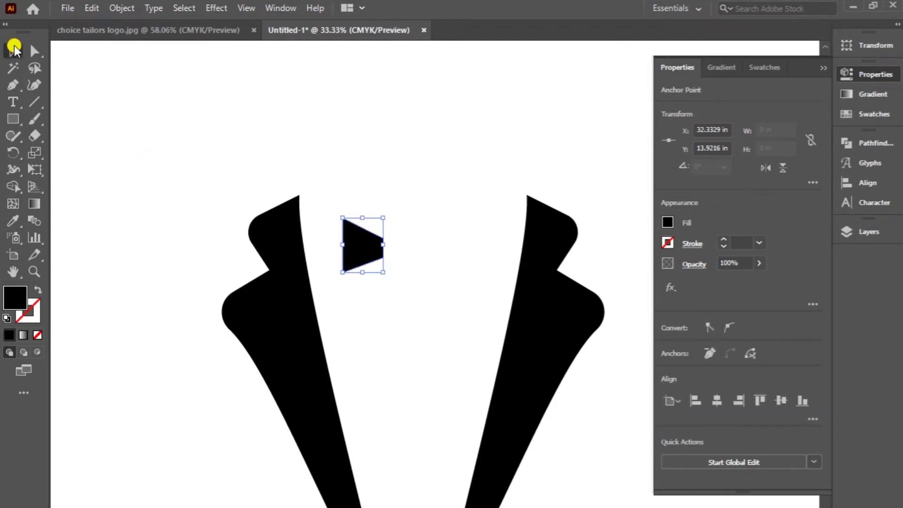
Step: Round all the triangle's corners with the Direct Selection live-corner widgets
click(34, 50)
click(337, 213)
drag(337, 213, 365, 262)
drag(359, 232, 387, 203)
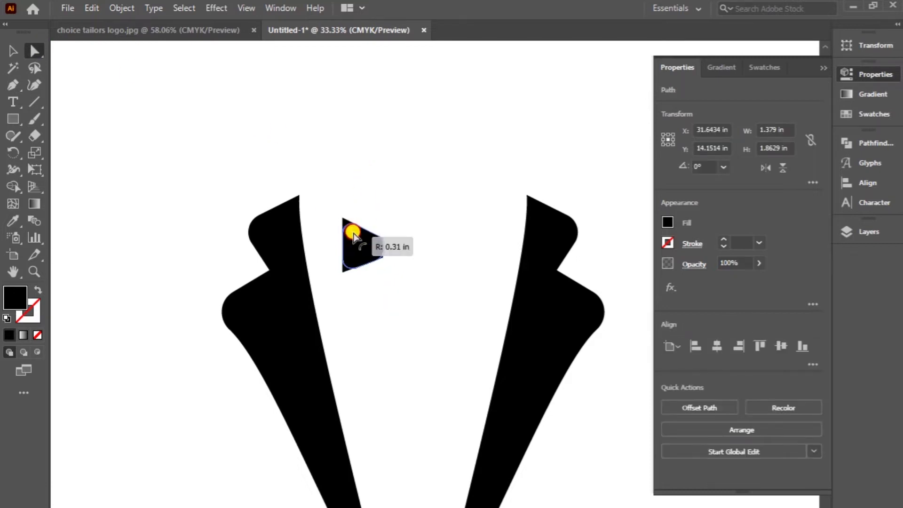
click(387, 203)
Step: Reflect a copy of the rounded triangle and shift it right as the second wing
right_click(363, 232)
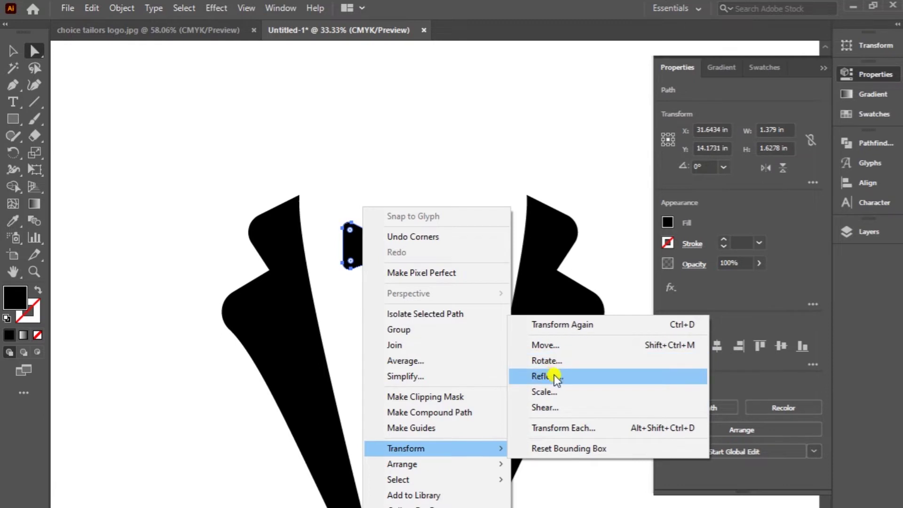
click(555, 376)
click(389, 362)
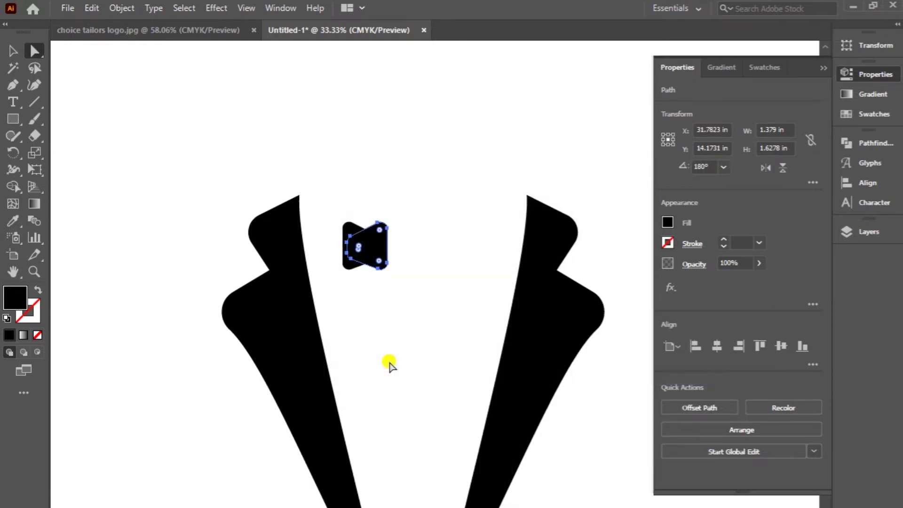
key(shift+Right)
key(shift+Right)
key(shift+Right)
key(shift+Right)
key(shift+Right)
key(shift+Right)
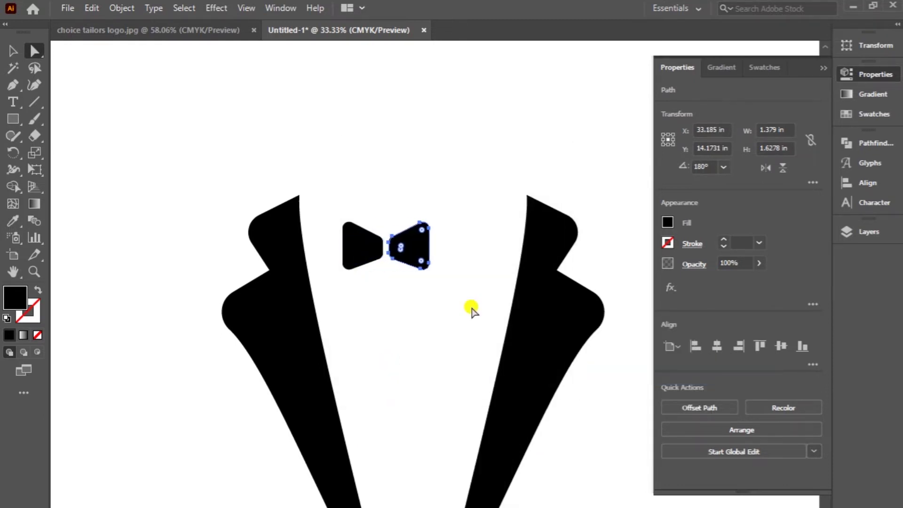
click(442, 187)
scroll(390, 127, down, 1)
Step: Draw a small rounded-rectangle knot at the bow tie's centre
drag(14, 121, 82, 143)
drag(380, 199, 393, 227)
click(12, 51)
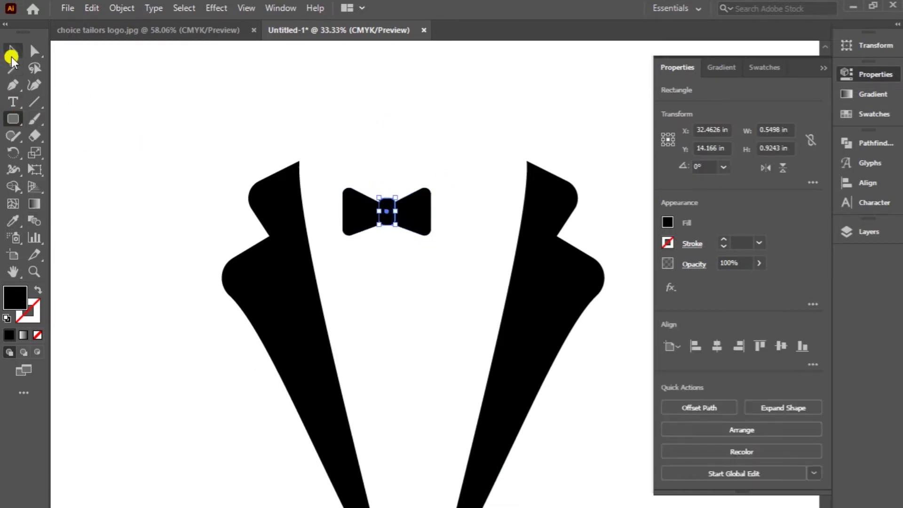
click(442, 114)
click(386, 210)
click(383, 182)
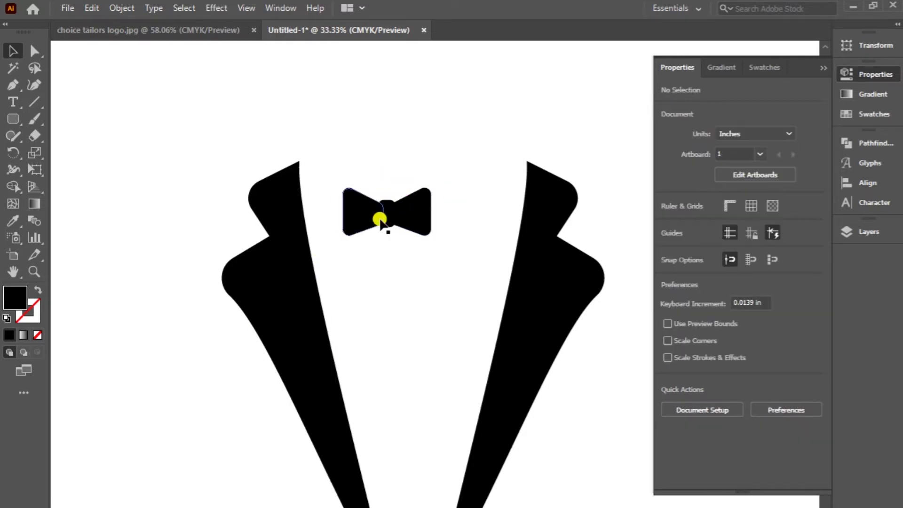
click(36, 272)
Step: Zoom in and draw a white crescent highlight on the left bow-tie wing
click(365, 202)
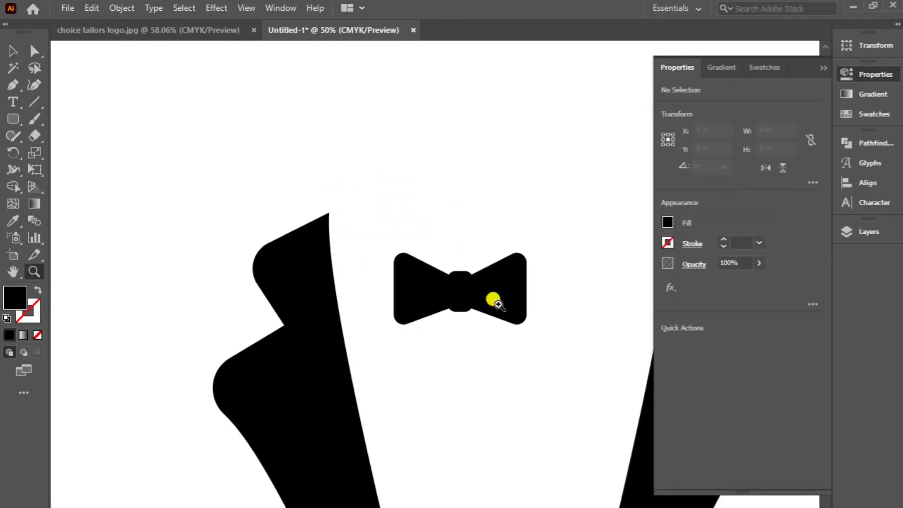
click(495, 302)
click(15, 85)
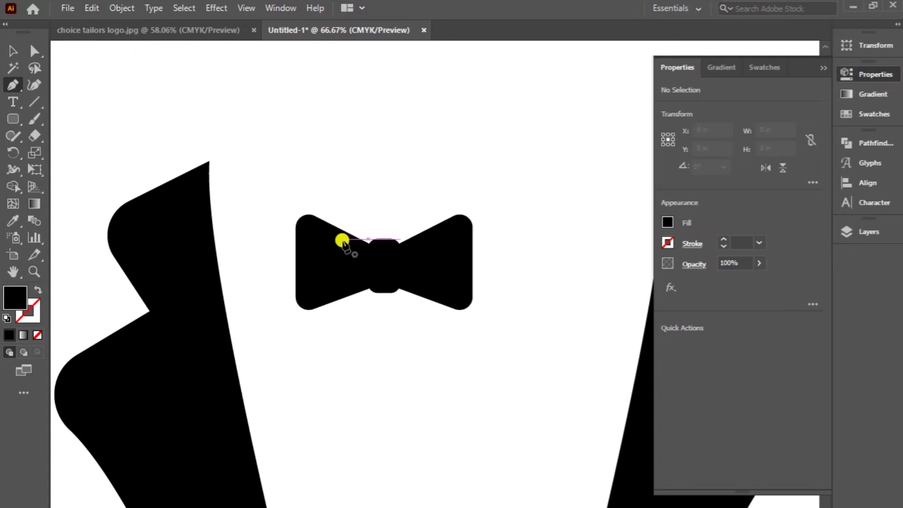
click(6, 318)
click(334, 234)
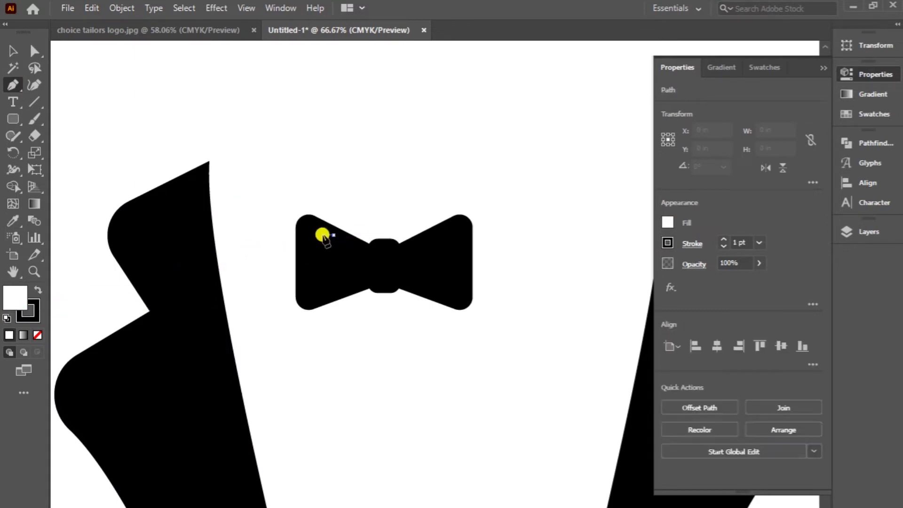
mouse_move(304, 259)
mouse_down()
mouse_move(313, 314)
mouse_move(332, 235)
mouse_up()
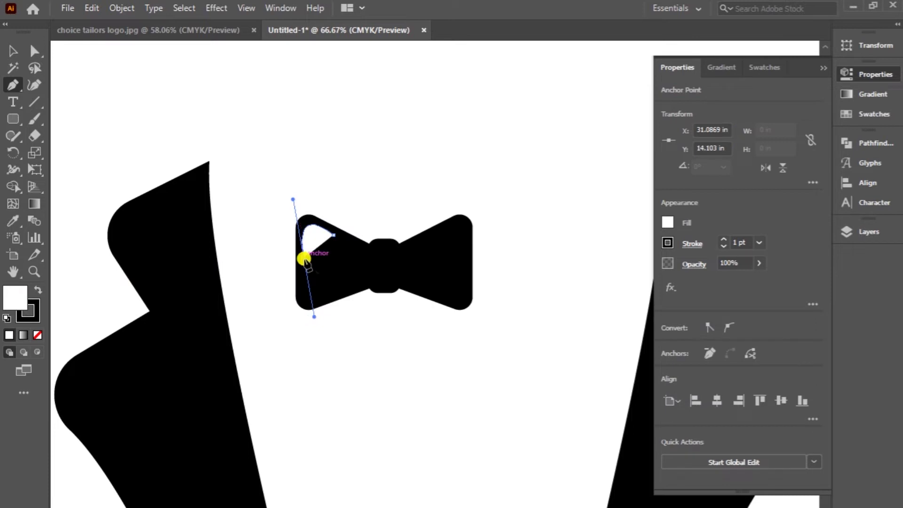
click(333, 235)
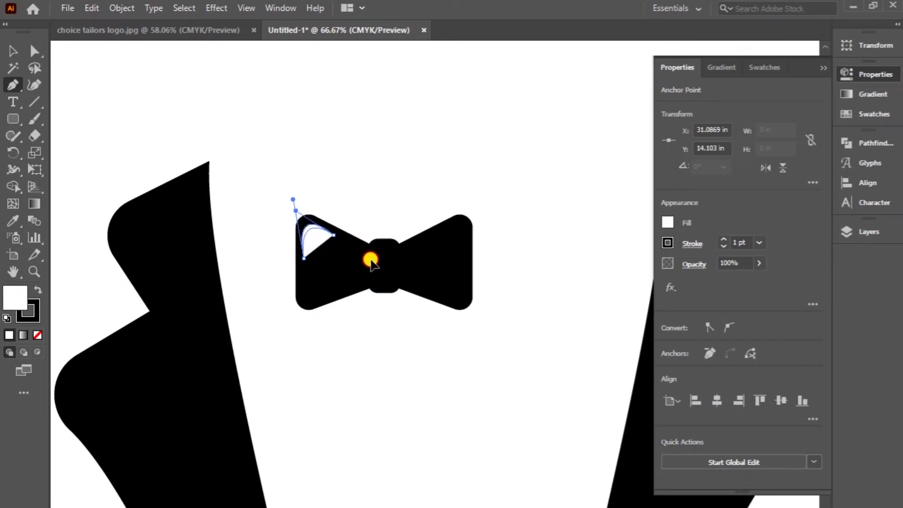
drag(370, 262, 372, 265)
click(13, 50)
click(336, 109)
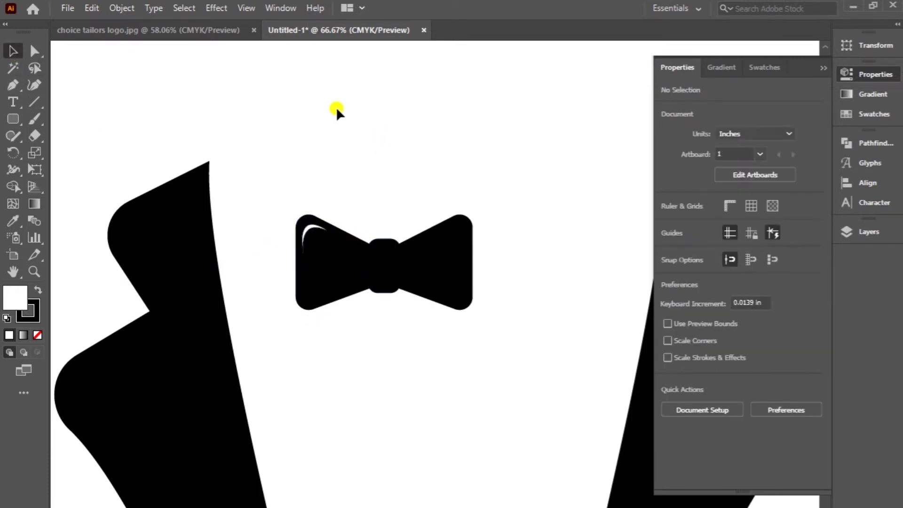
Step: Copy the crescent onto the right wing, rotate it into place, and remove its outline
click(311, 230)
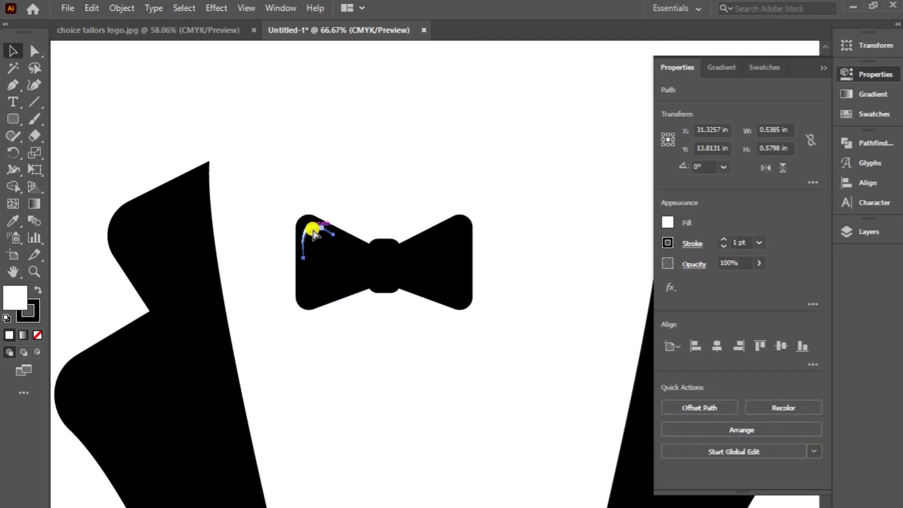
mouse_move(311, 231)
mouse_down()
mouse_move(452, 276)
mouse_move(408, 305)
mouse_move(375, 202)
mouse_up()
key(Down)
key(Down)
key(Down)
key(Down)
key(Down)
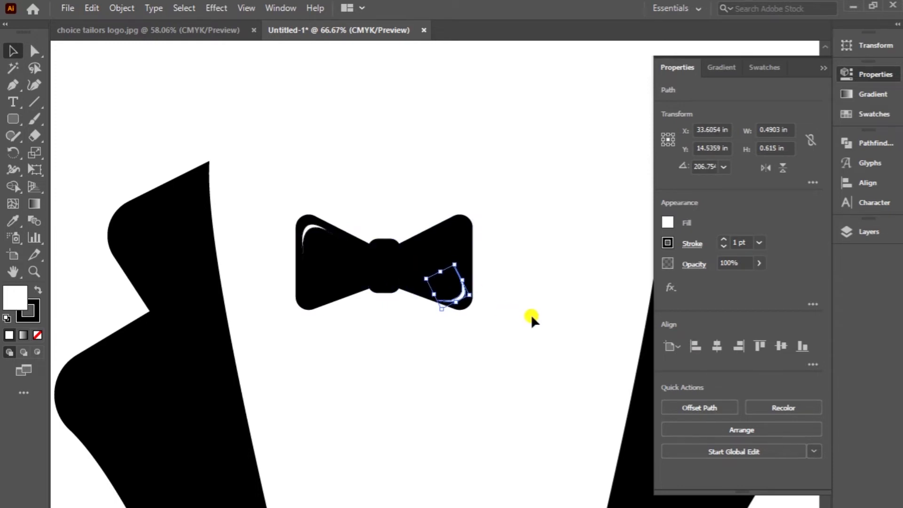
drag(433, 310, 430, 310)
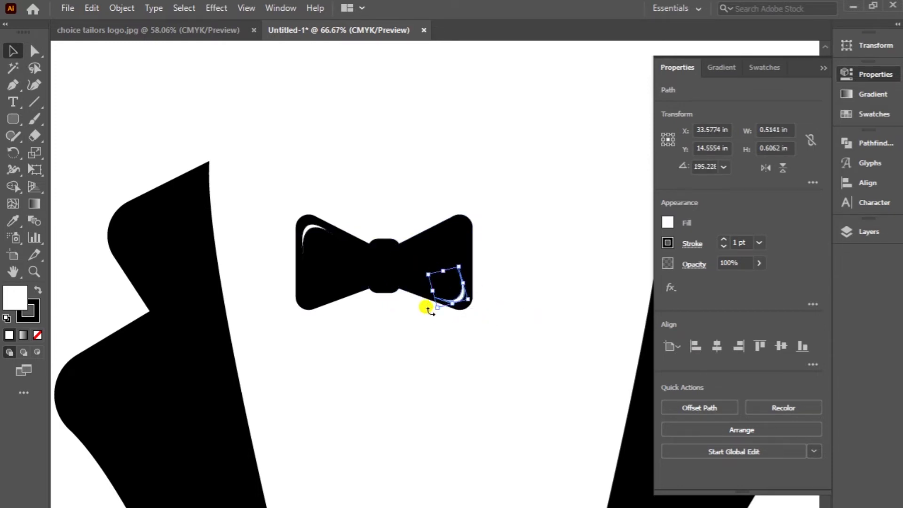
key(Right)
key(Right)
key(Right)
key(Left)
key(Left)
key(Left)
key(Down)
key(Down)
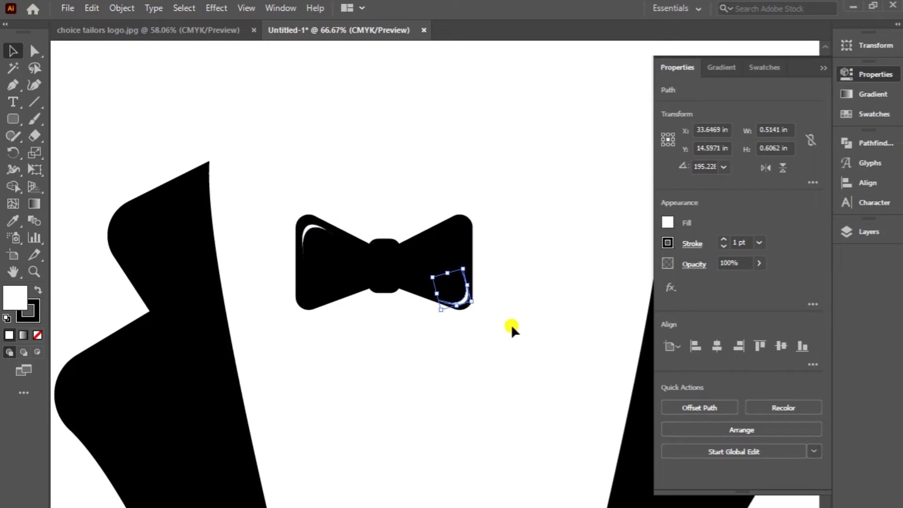
click(35, 322)
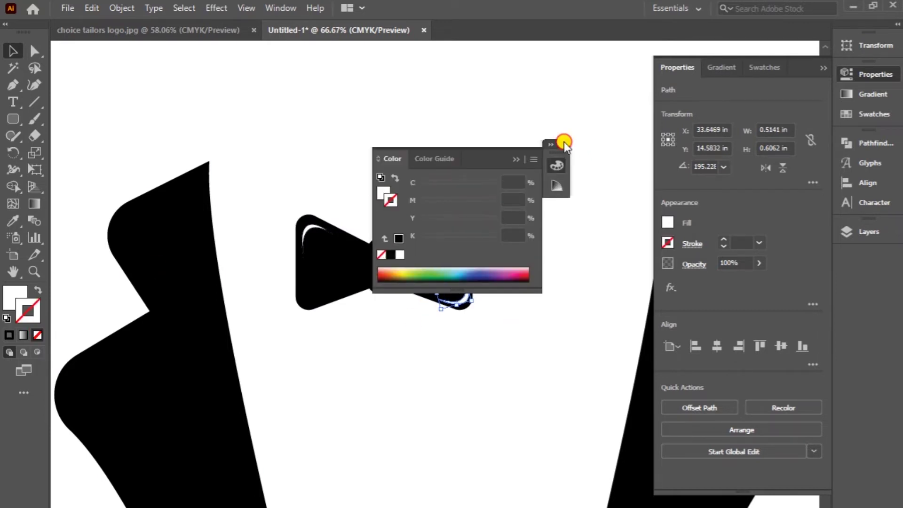
click(572, 202)
Step: Move the whole bow tie down and right, then enlarge it slightly
drag(293, 195, 524, 352)
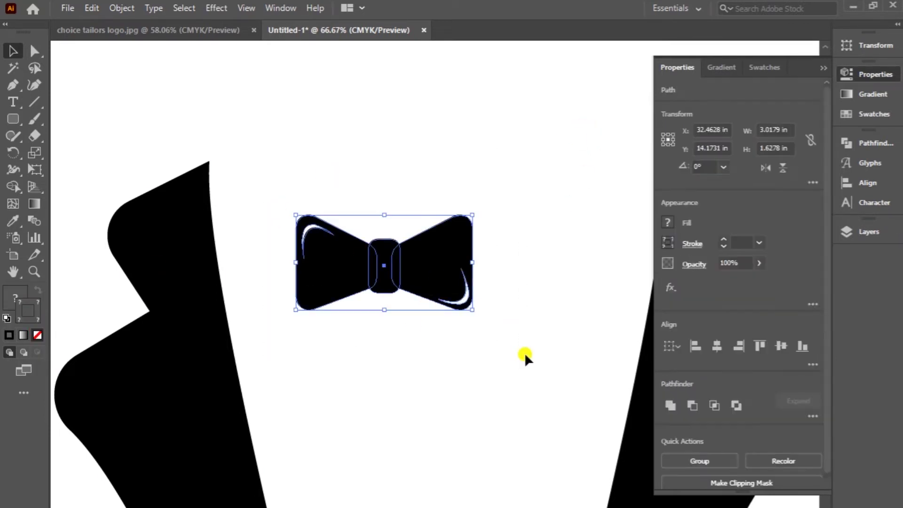
key(shift+Right)
key(shift+Right)
key(shift+Right)
key(shift+Right)
key(shift+Right)
key(shift+Right)
key(shift+Down)
key(shift+Down)
key(shift+Down)
key(shift+Down)
key(shift+Down)
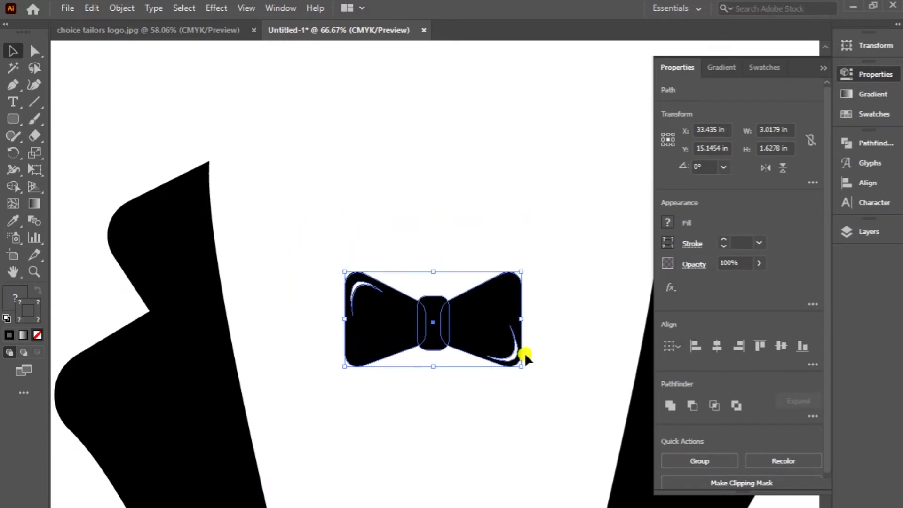
key(shift+Down)
drag(527, 375, 544, 389)
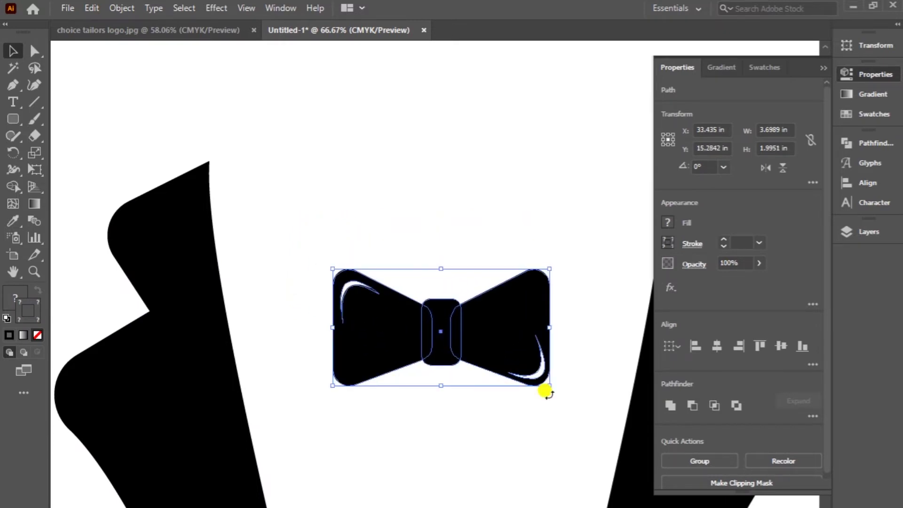
click(473, 213)
Step: Zoom in on the bow tie, then zoom back out to the whole tuxedo
click(34, 271)
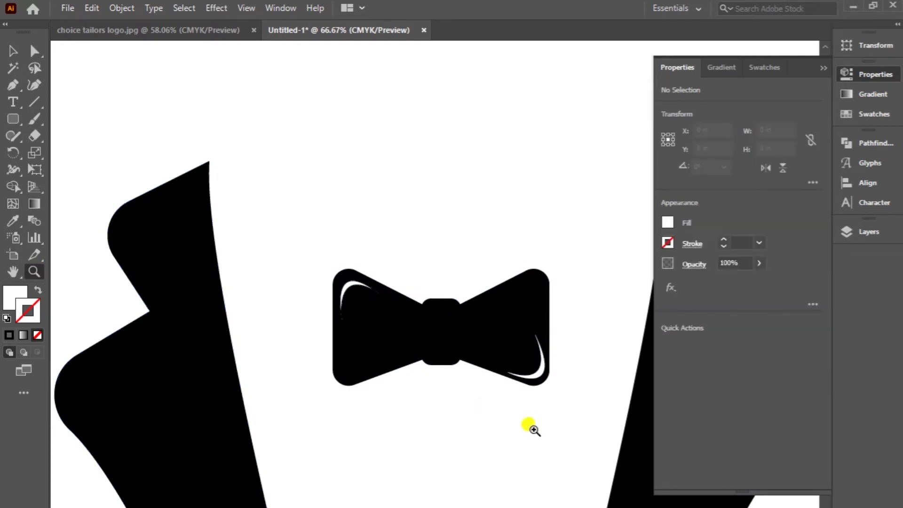
click(529, 426)
alt+click(383, 287)
alt+click(438, 331)
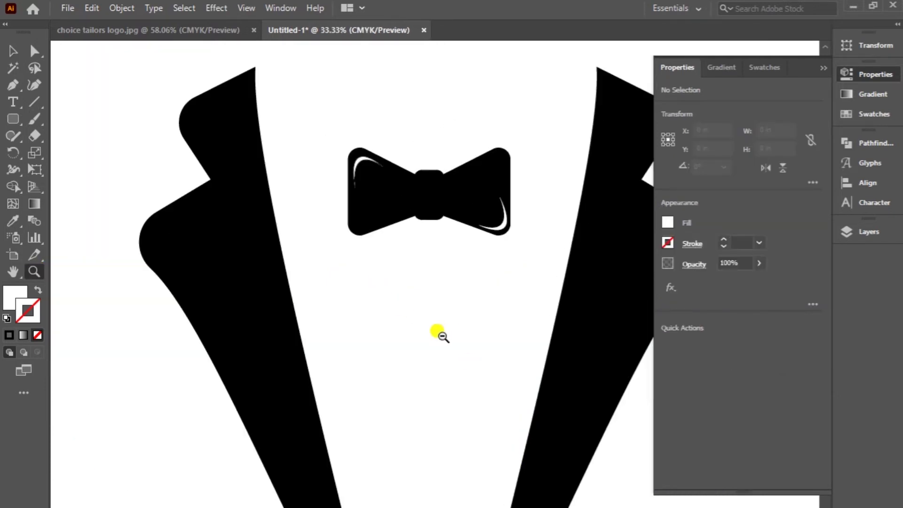
Step: Draw a small white-filled, black-outlined circle below the left lapel
drag(433, 276, 362, 232)
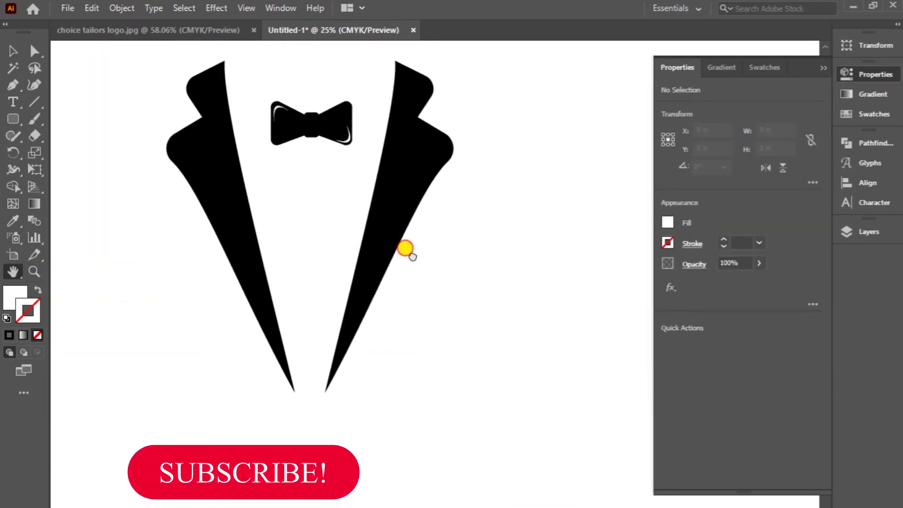
right_click(13, 115)
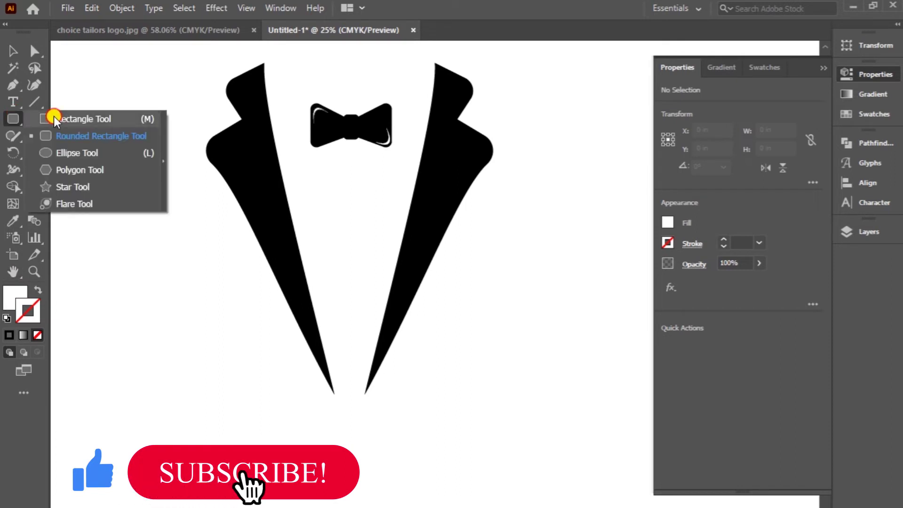
click(79, 153)
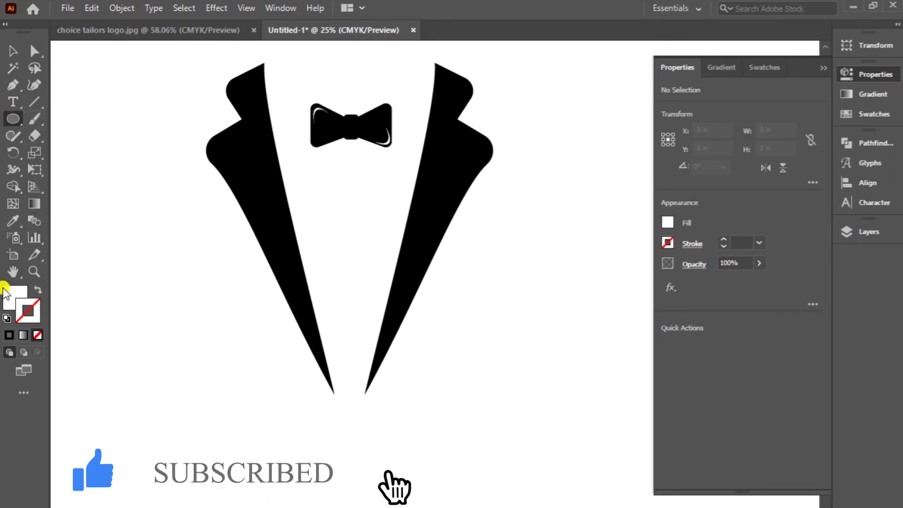
click(8, 318)
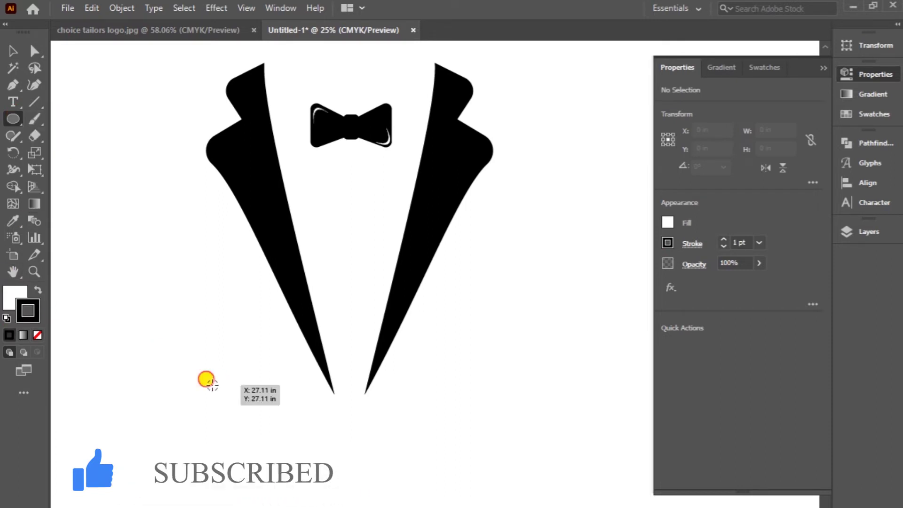
drag(206, 379, 228, 400)
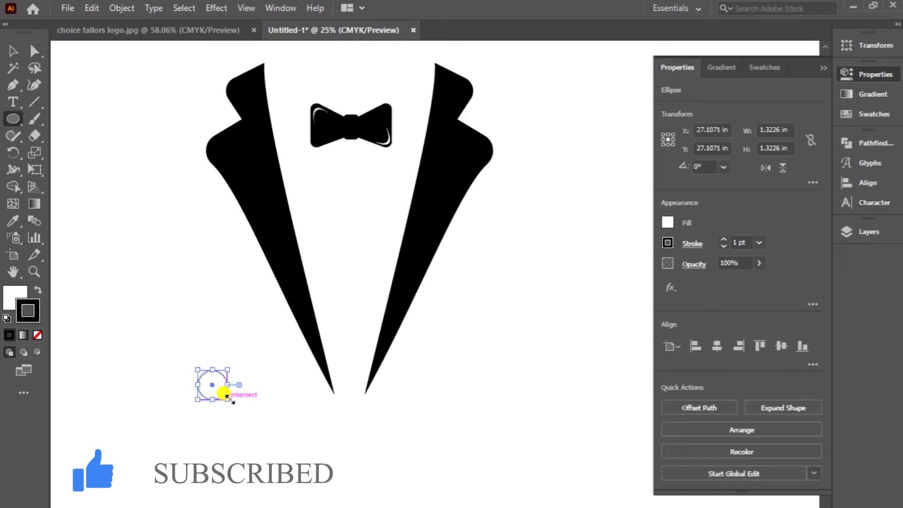
click(39, 290)
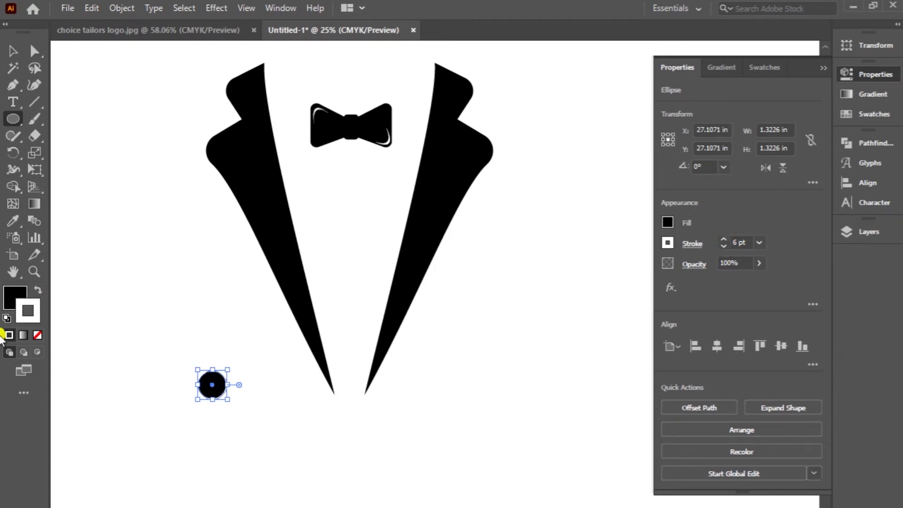
click(40, 288)
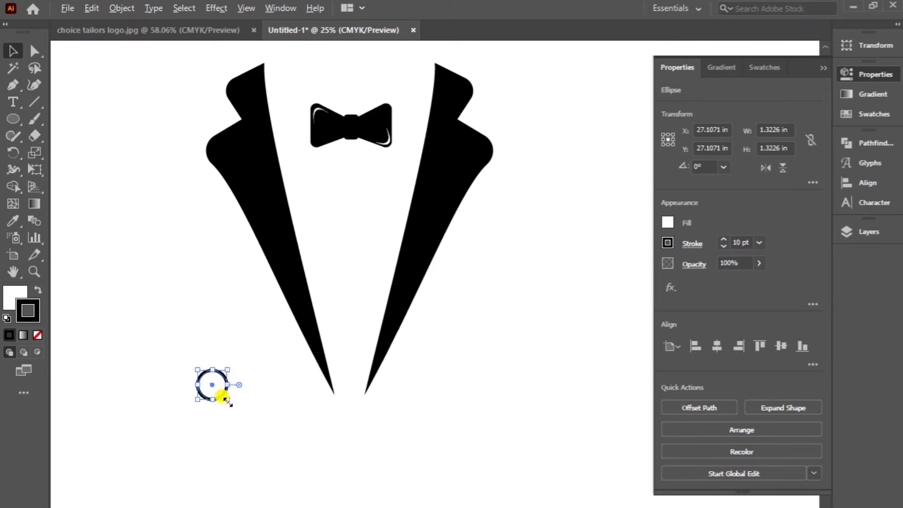
Step: Scale a copy inside the circle as a solid black dot with no stroke
drag(227, 399, 216, 390)
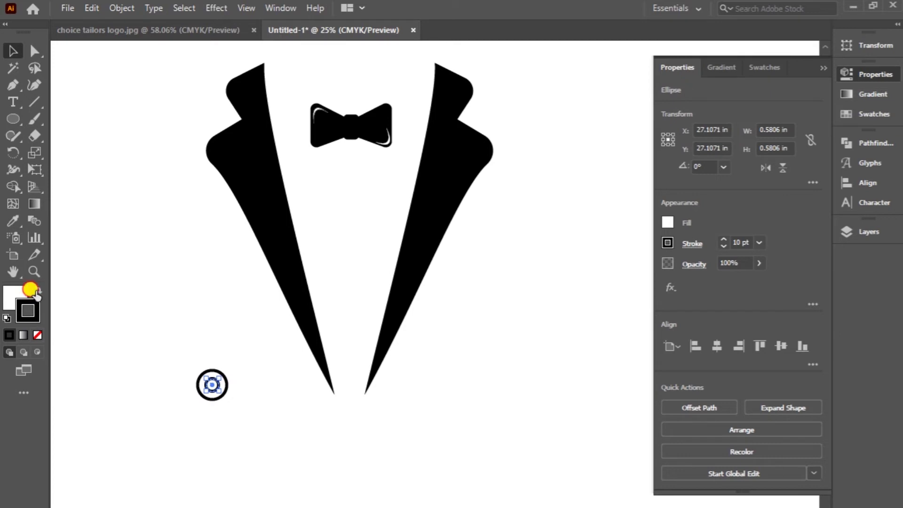
key(shift+x)
click(35, 334)
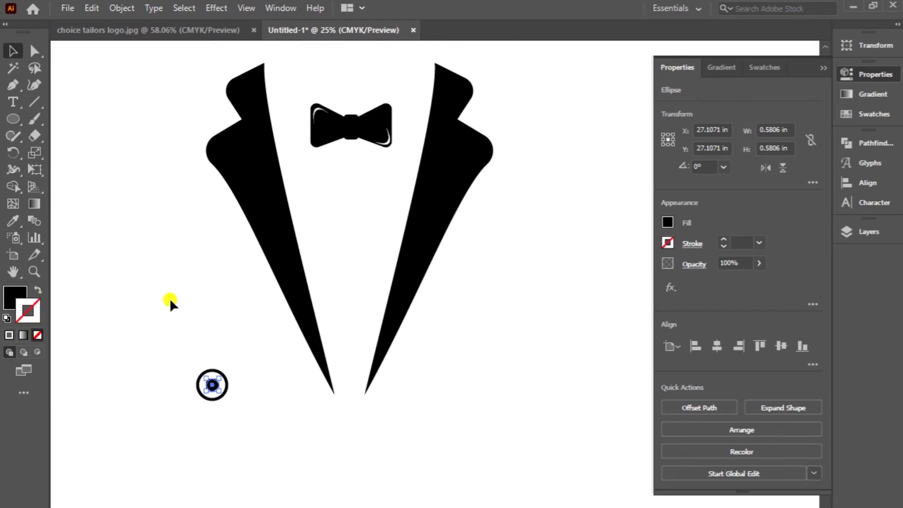
click(181, 318)
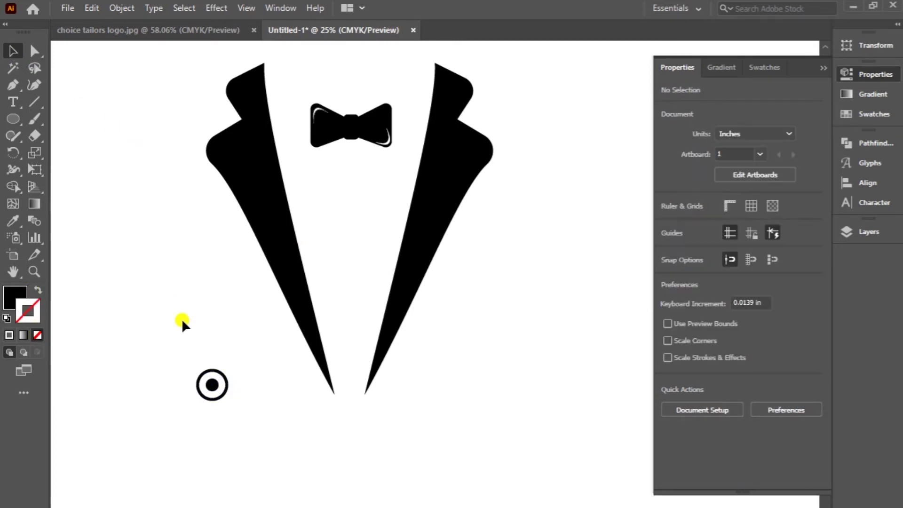
Step: Duplicate the ring-and-dot button to the right side of the lapels
drag(224, 409, 239, 418)
key(Right)
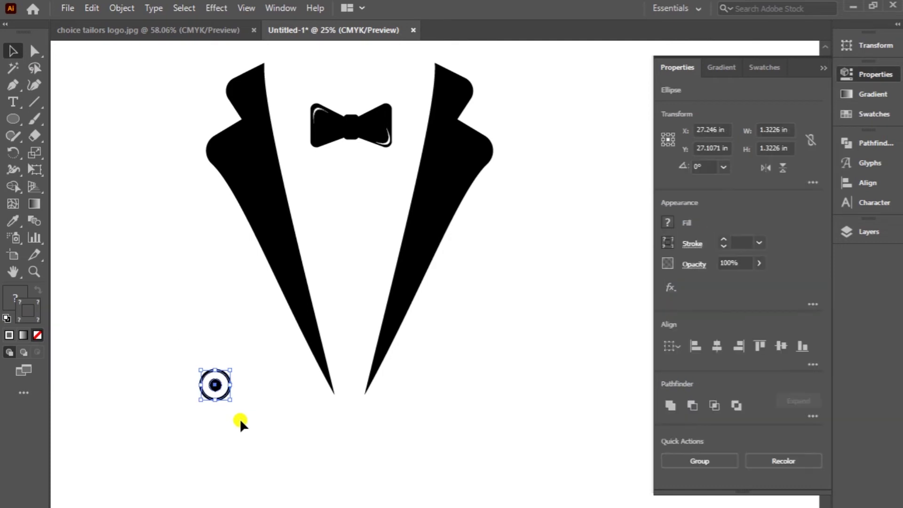
key(Right)
key(Right)
key(Right)
key(Right)
key(Right)
key(Right)
key(Right)
key(Right)
key(Right)
key(Right)
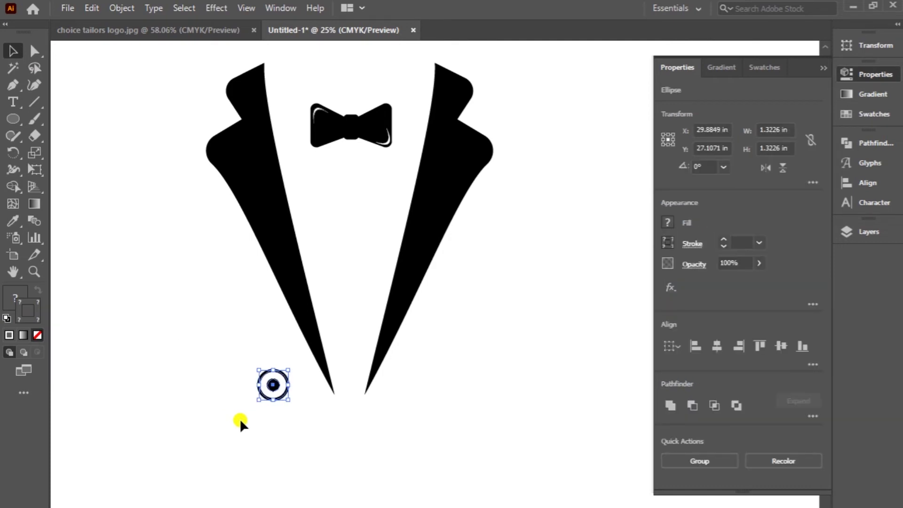
key(alt+Right)
key(Right)
key(Right)
key(Right)
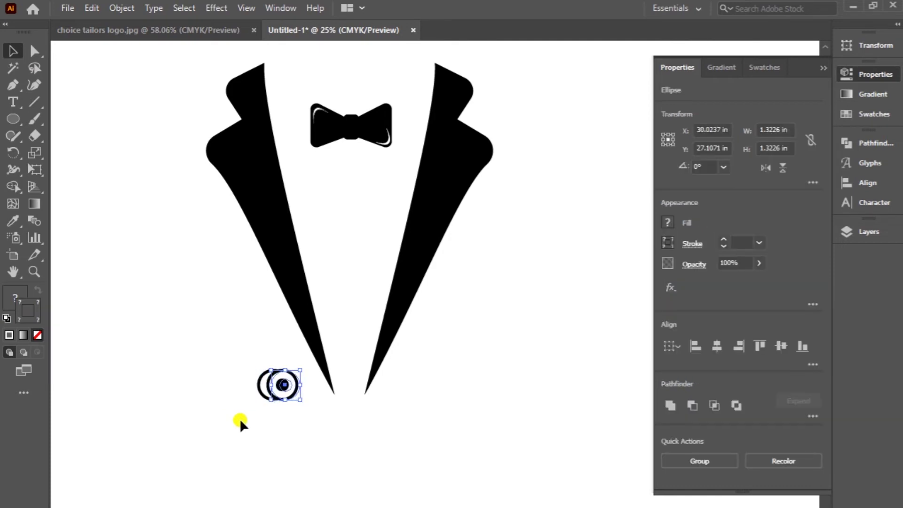
key(Right)
key(Right)
key(Right)
key(Right)
key(Right)
key(Right)
key(Right)
key(Right)
key(Right)
key(Right)
key(Right)
key(Right)
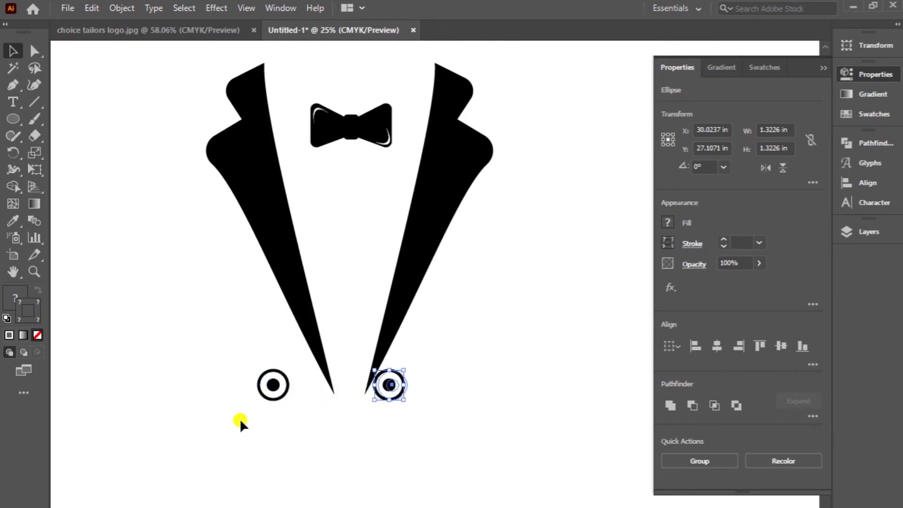
key(Right)
key(Right)
key(Right)
click(503, 372)
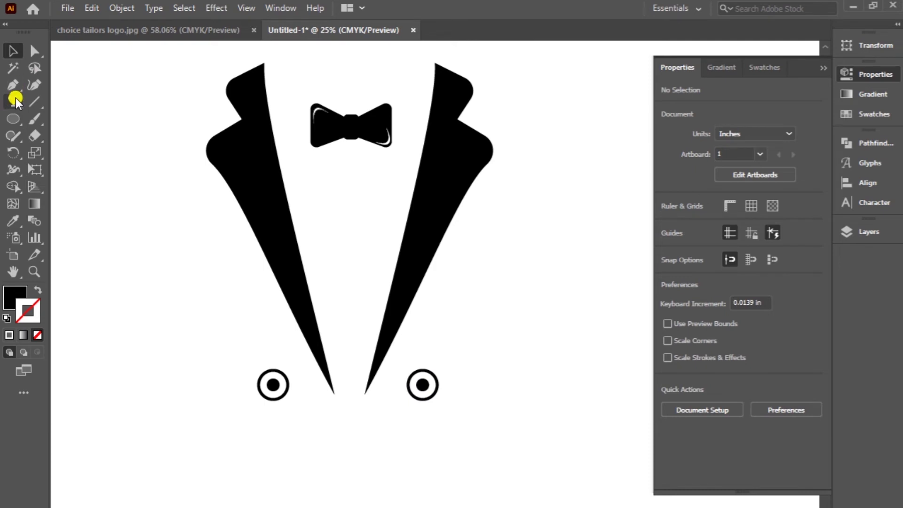
Step: Draw a thin tapered black wedge extending left from the left button
click(241, 375)
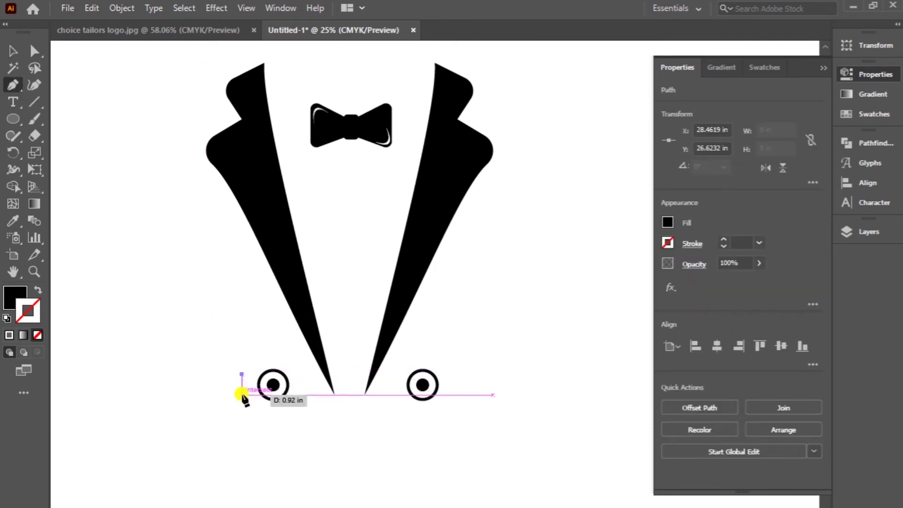
click(242, 395)
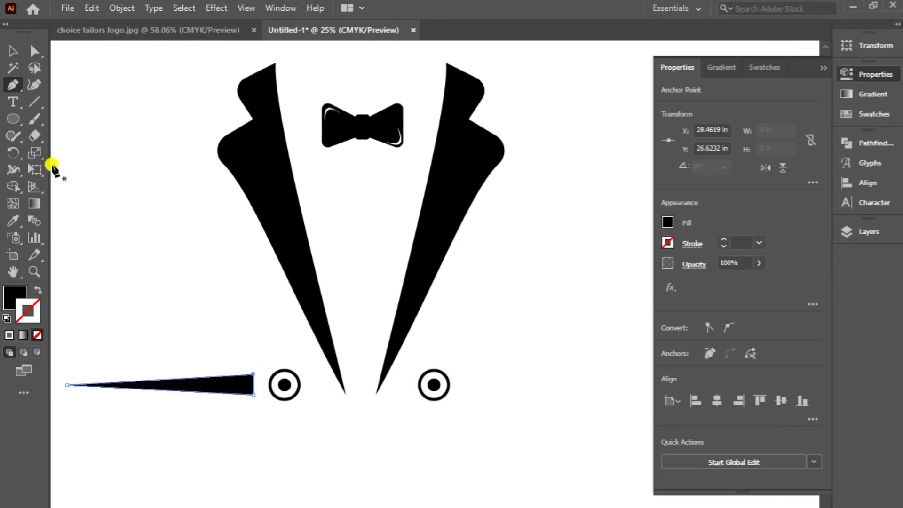
click(12, 51)
click(230, 402)
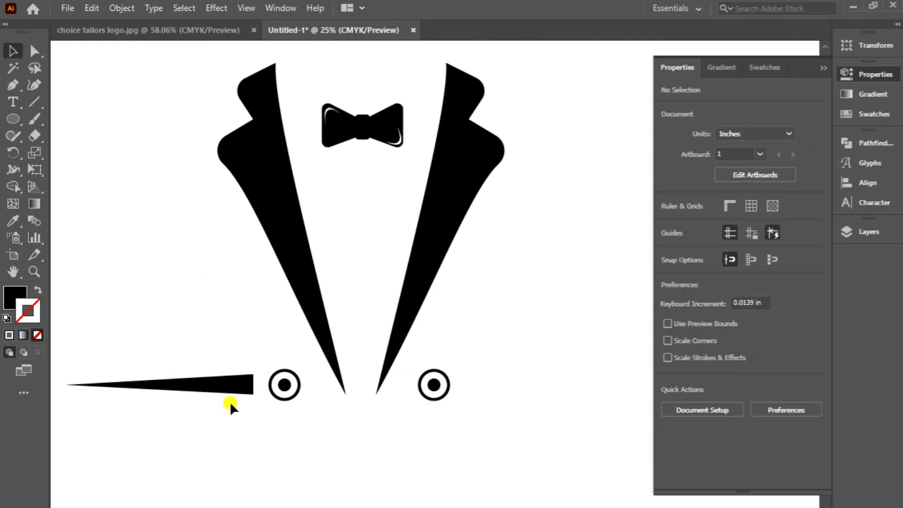
Step: Reflect a copy of the tapered line and nudge it right so it extends past the right button
right_click(235, 388)
mouse_move(309, 303)
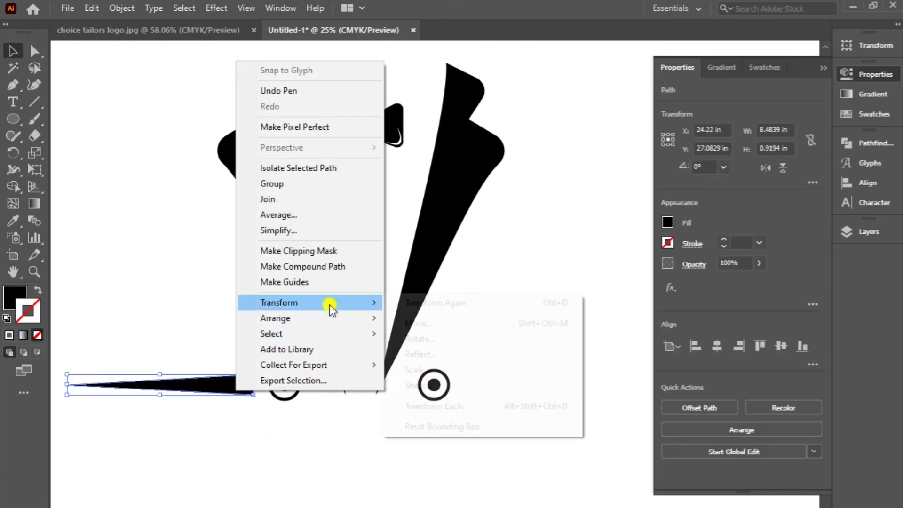
click(439, 354)
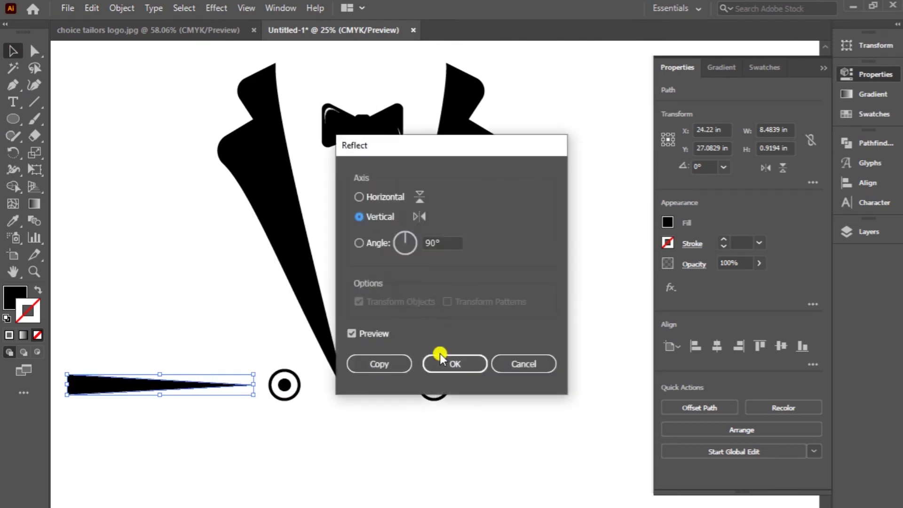
click(382, 363)
key(Right)
key(Right)
key(Right)
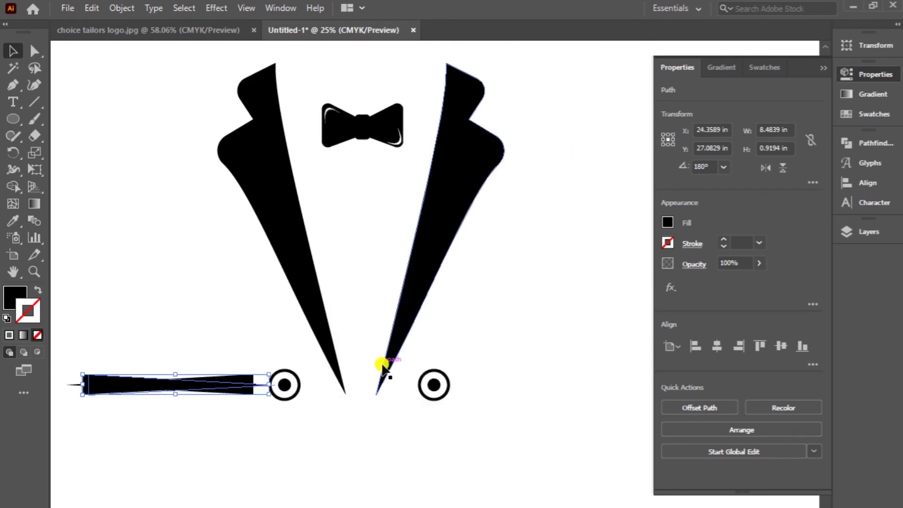
key(Right)
key(Right)
key(Right)
key(Right)
key(Right)
key(Right)
key(Right)
key(Right)
key(Right)
key(Right)
key(Right)
key(Right)
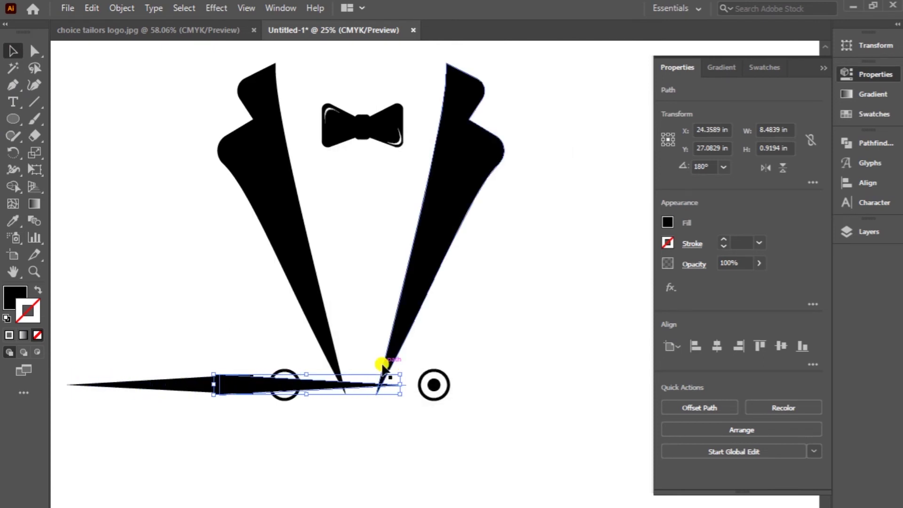
key(Right)
key(Right)
key(Right)
key(Right)
key(Right)
key(Right)
key(Right)
key(Right)
key(Right)
key(Right)
key(Right)
key(Right)
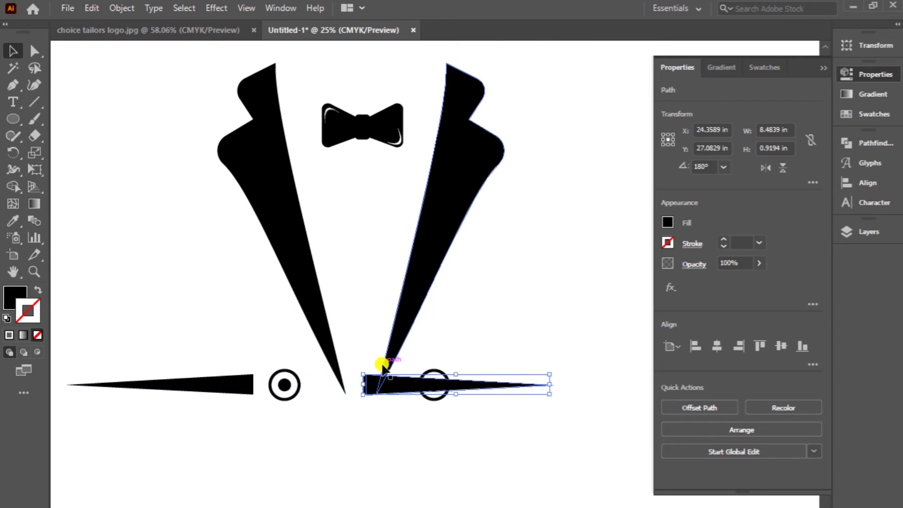
key(Right)
key(Right)
key(Right)
key(Right)
key(Right)
key(Right)
key(Right)
key(Right)
key(Right)
key(Right)
key(Right)
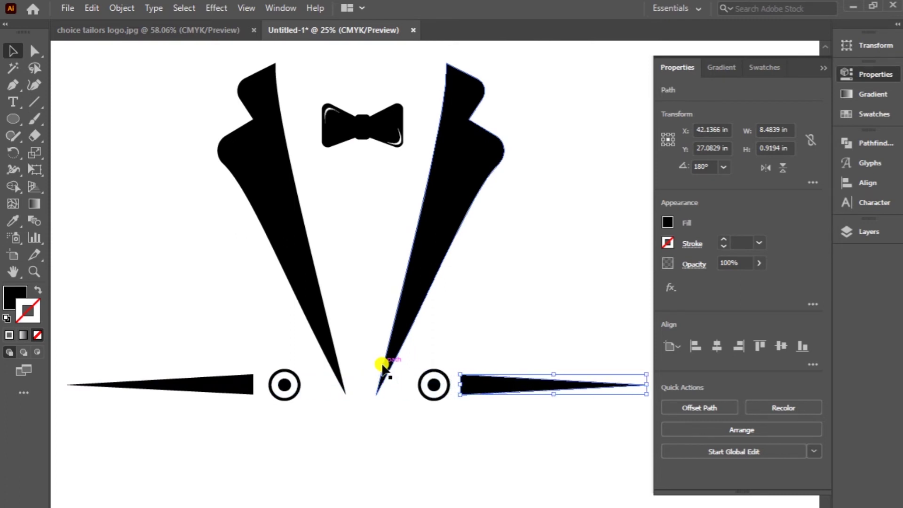
key(Right)
key(Right)
key(Right)
key(Left)
key(Left)
key(Left)
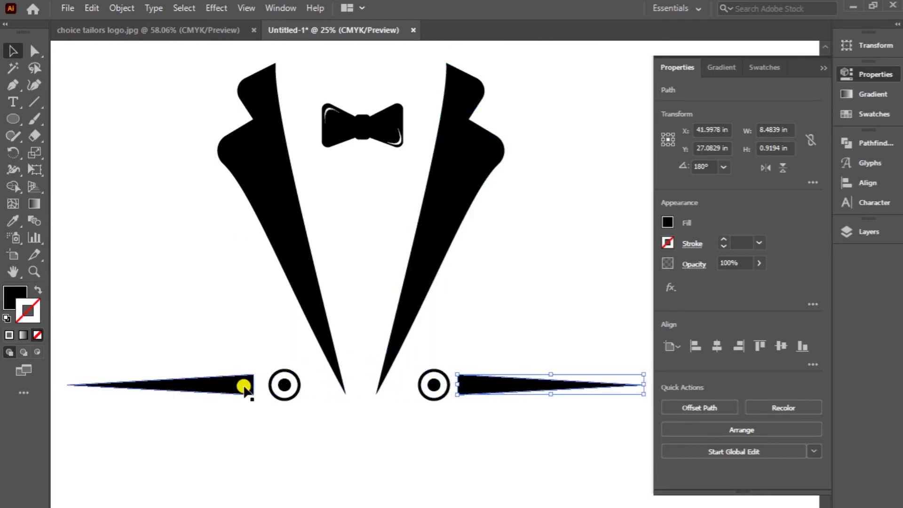
Step: Nudge the original left tapered line slightly right, then deselect it
click(243, 385)
key(Right)
key(Right)
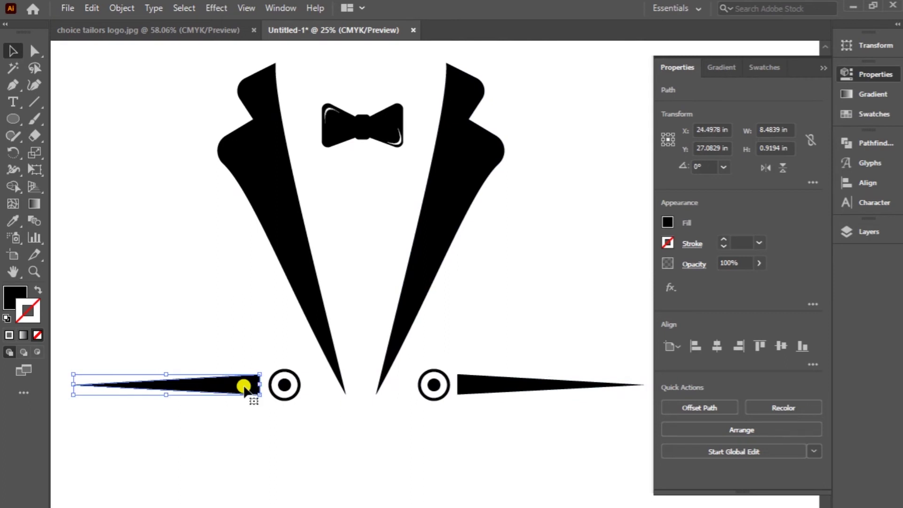
click(385, 429)
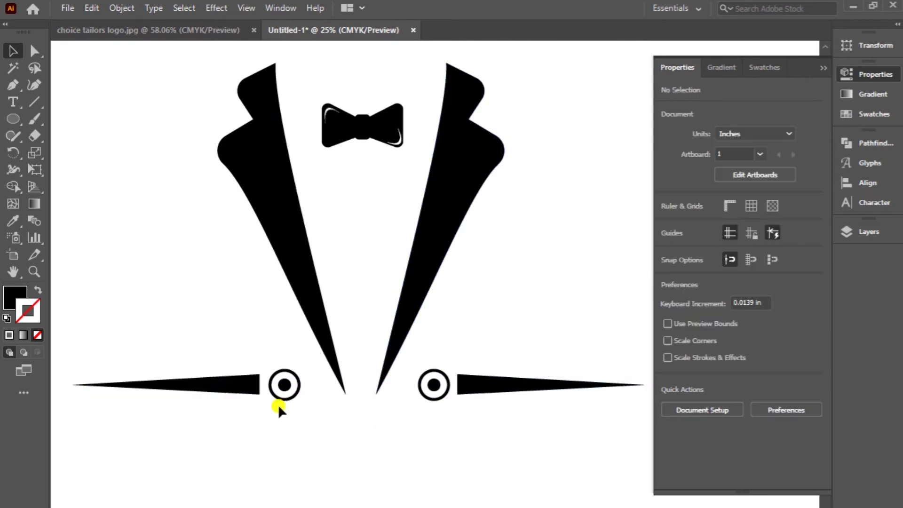
Step: Type CHOICE TAILORS below the ring buttons, scale it up large and move it beneath the bars
click(17, 268)
drag(437, 389, 486, 282)
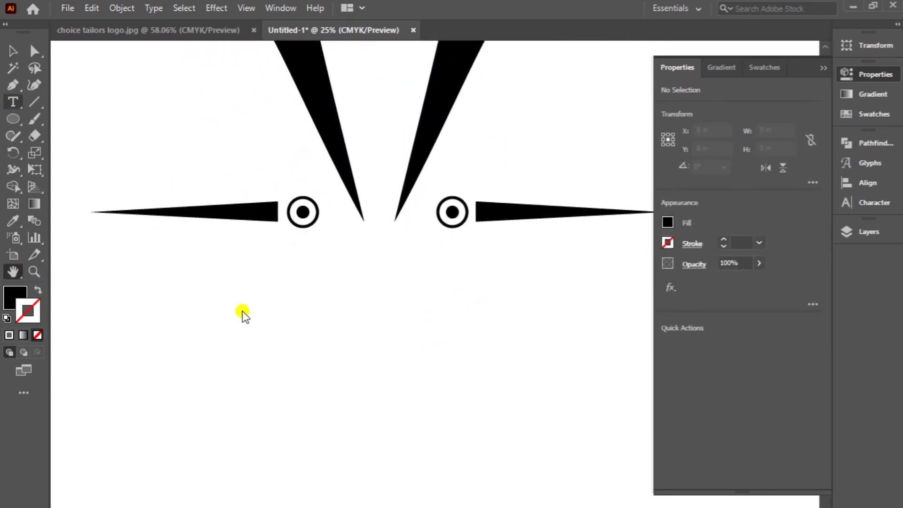
click(245, 336)
text(CHOICE TAILORS)
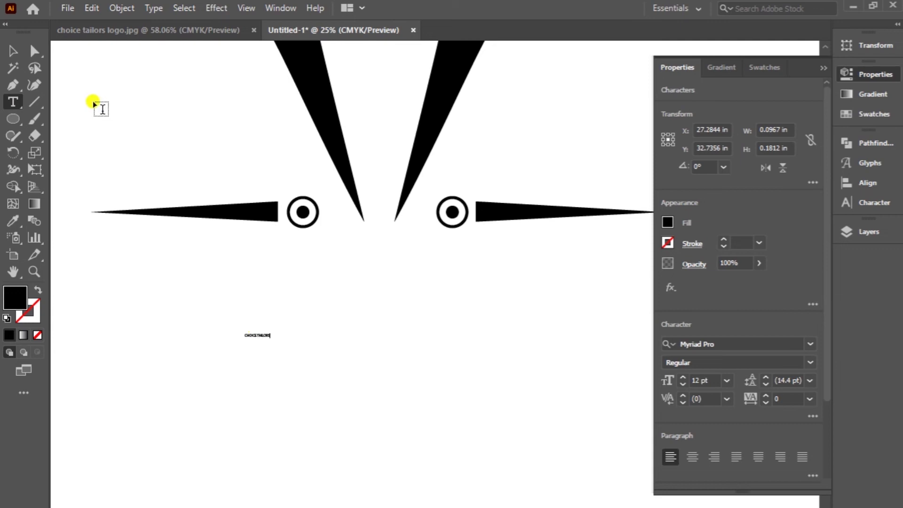
click(13, 51)
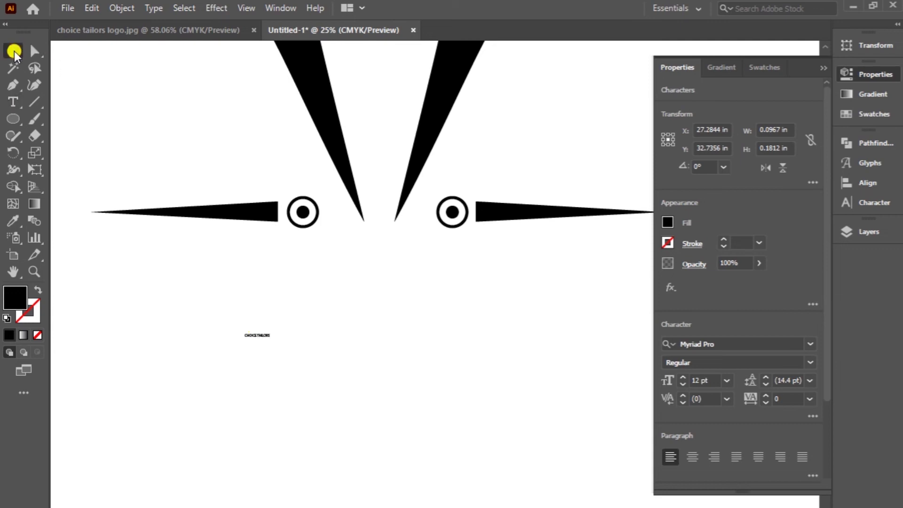
drag(267, 339, 481, 442)
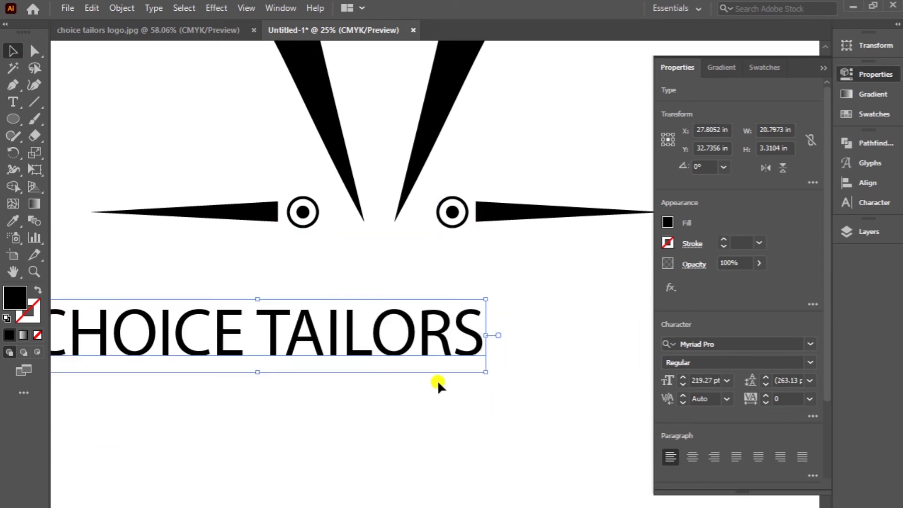
drag(445, 348, 552, 303)
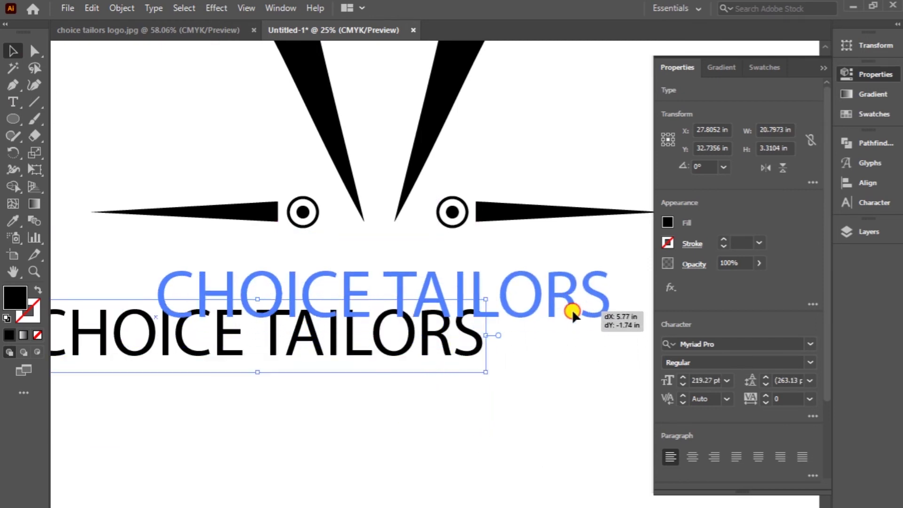
Step: Enlarge CHOICE TAILORS slightly and arrow-nudge it into place just below the bars, then reselect it
click(823, 68)
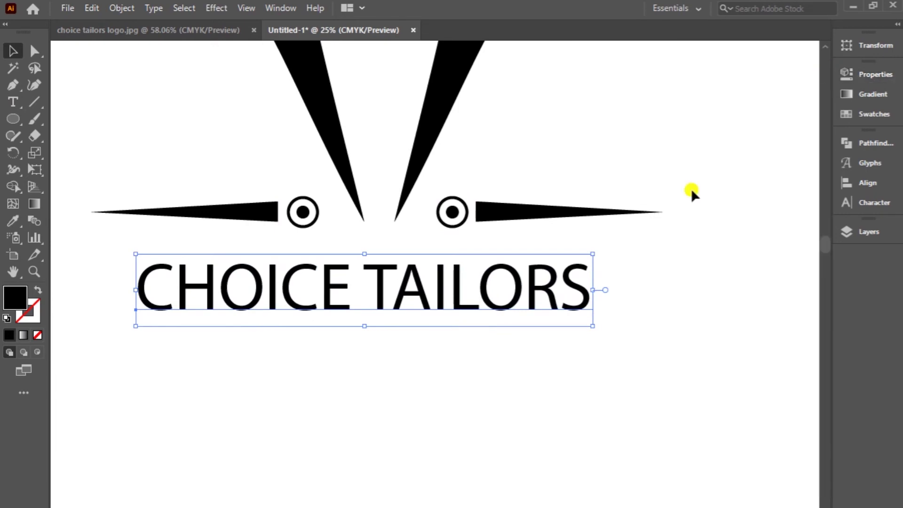
drag(591, 325, 631, 337)
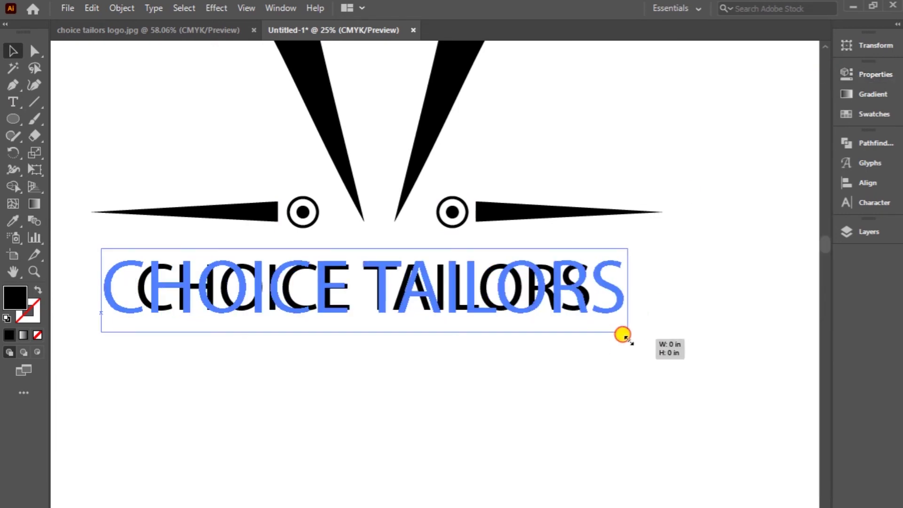
key(Up)
key(Up)
key(Up)
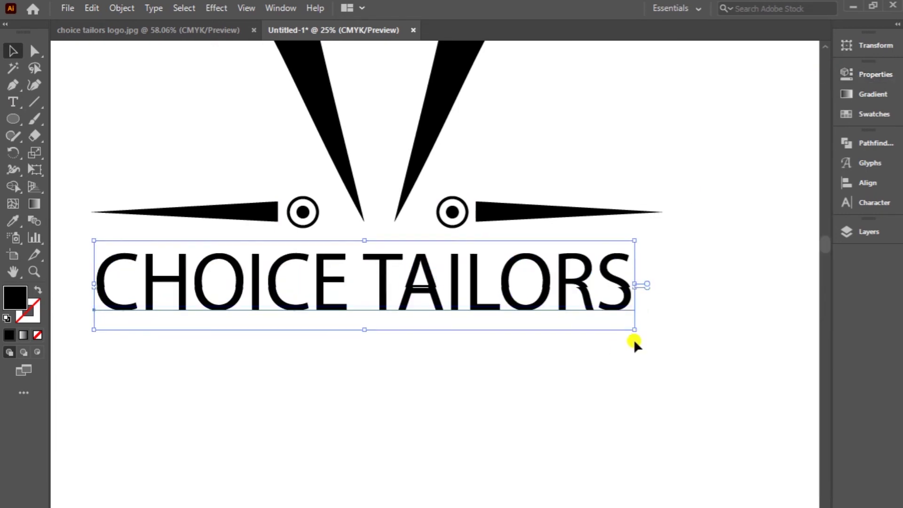
key(Up)
key(Up)
key(Up)
key(Up)
key(Up)
key(Up)
key(Up)
key(Down)
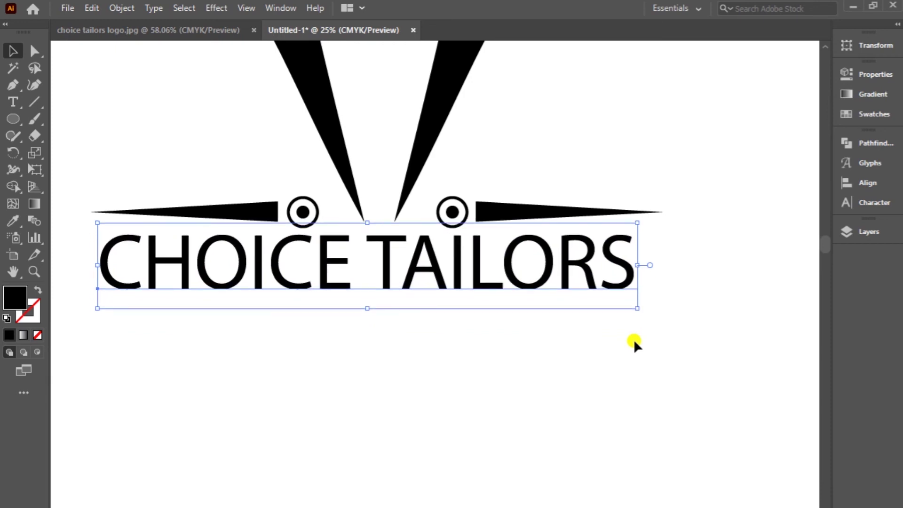
key(Down)
click(774, 318)
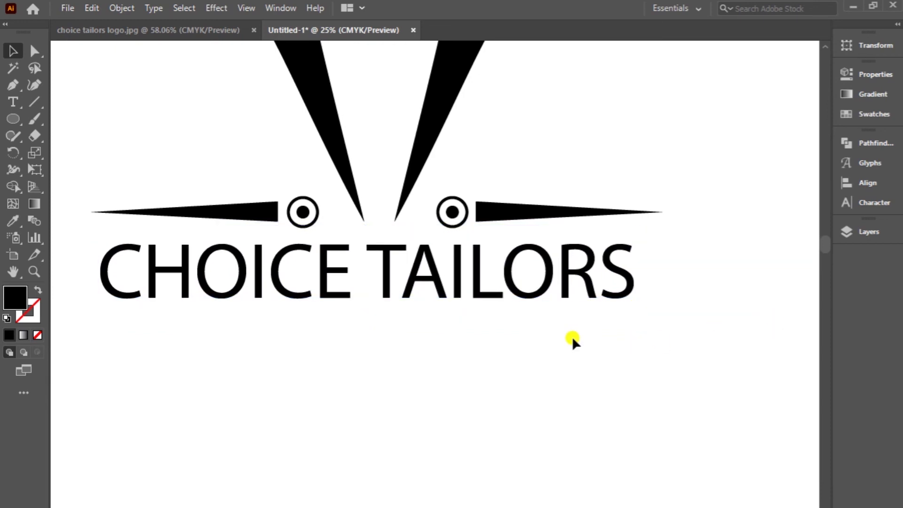
click(299, 293)
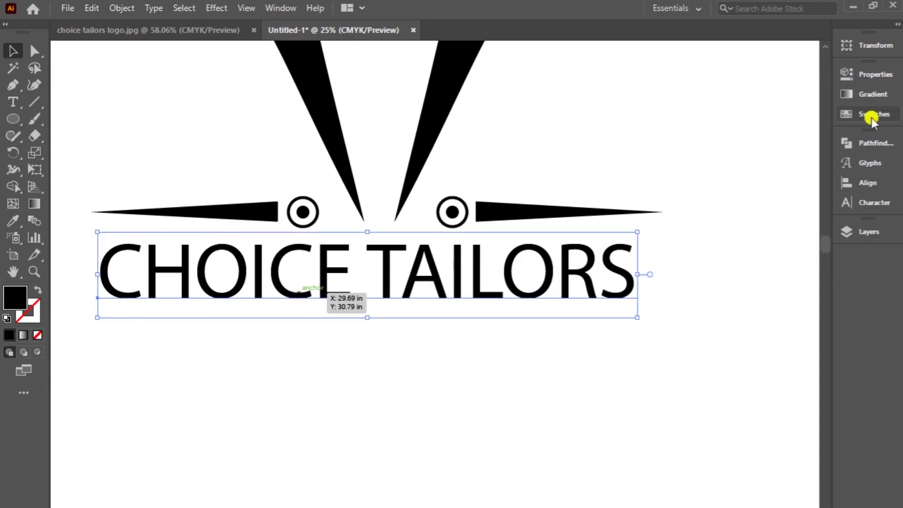
Step: Change the CHOICE TAILORS font to Impact and stretch it horizontally to match the bars' width
click(870, 75)
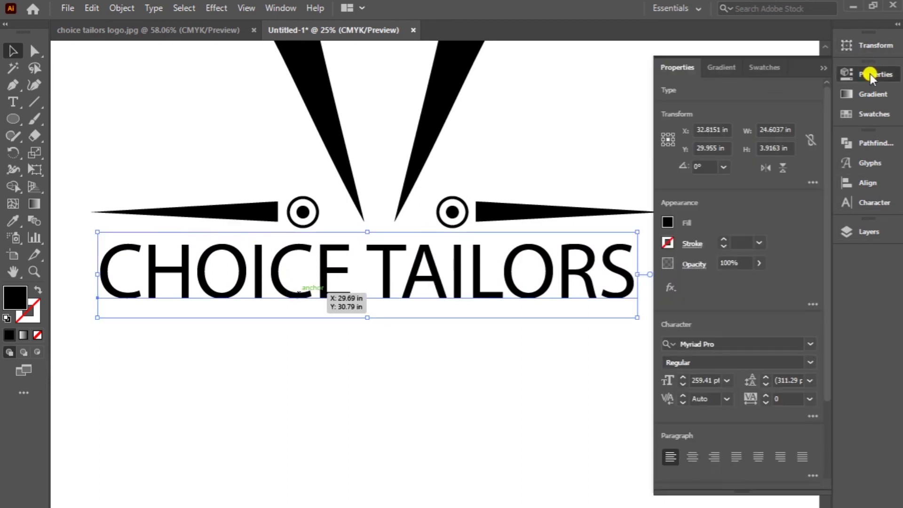
click(814, 339)
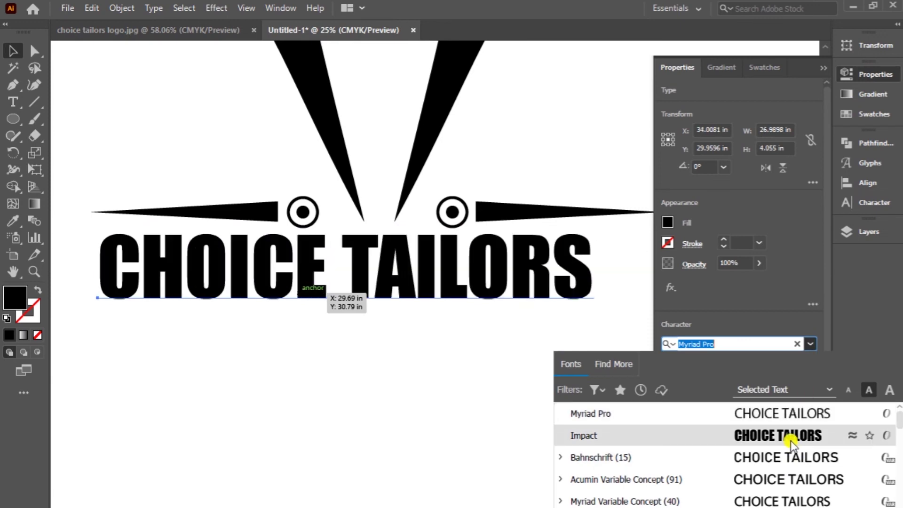
click(788, 434)
click(824, 68)
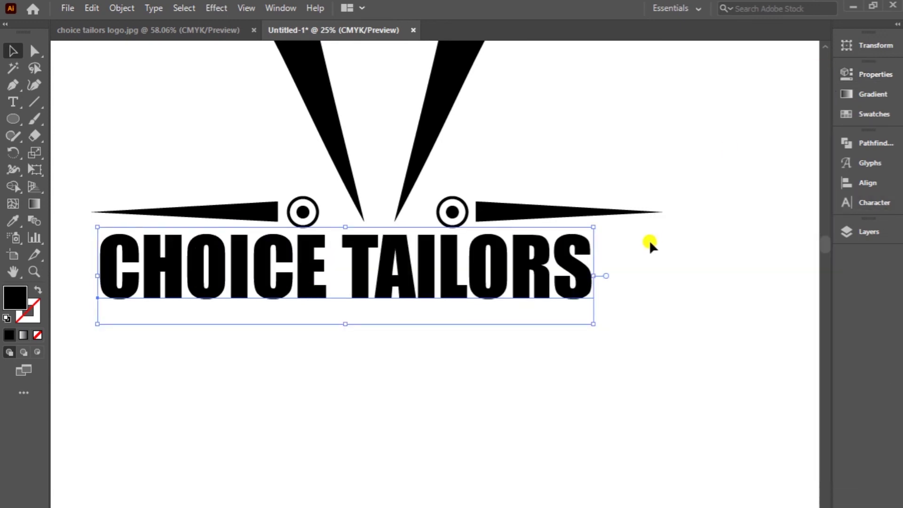
drag(594, 276, 646, 276)
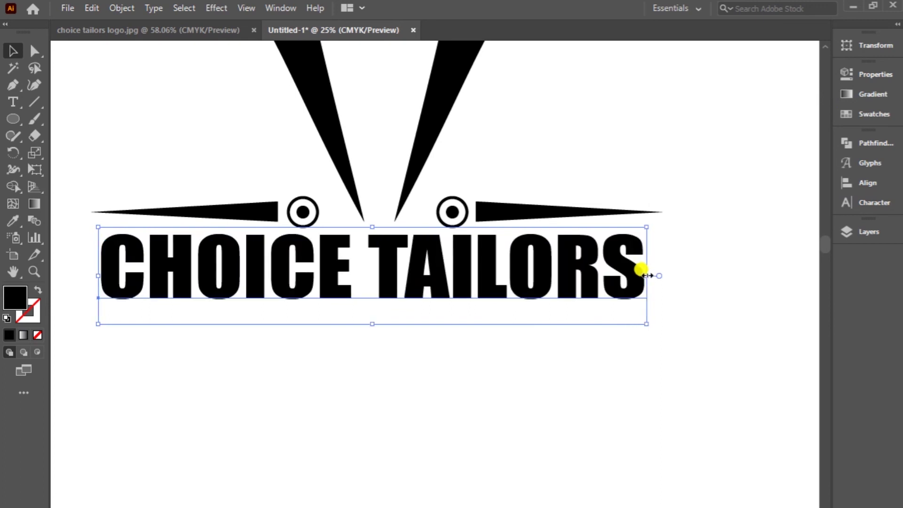
drag(643, 272, 646, 276)
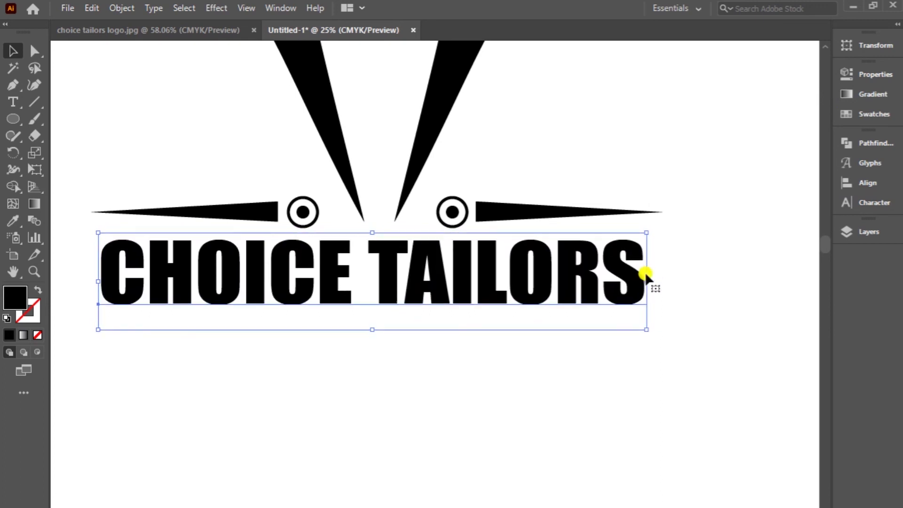
Step: Alt-drag copies of the right and left tapered bars down below CHOICE TAILORS
click(702, 244)
click(559, 207)
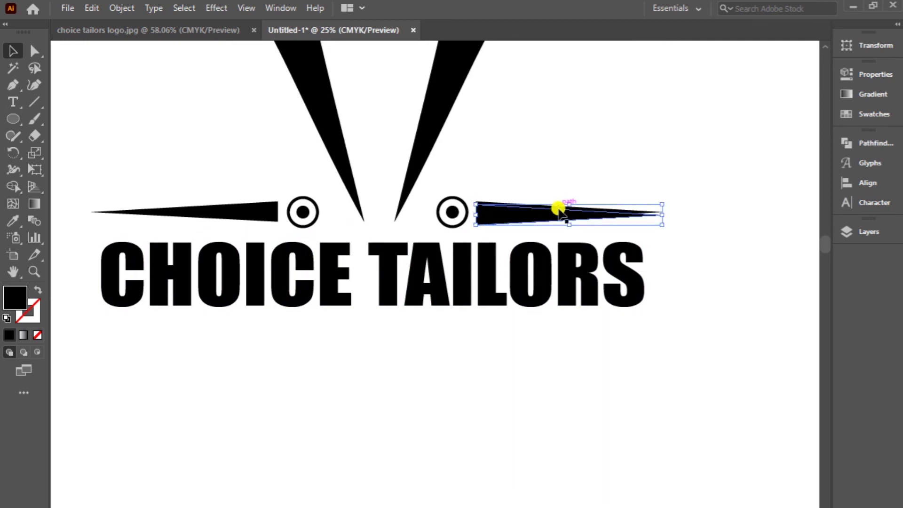
drag(559, 210, 559, 334)
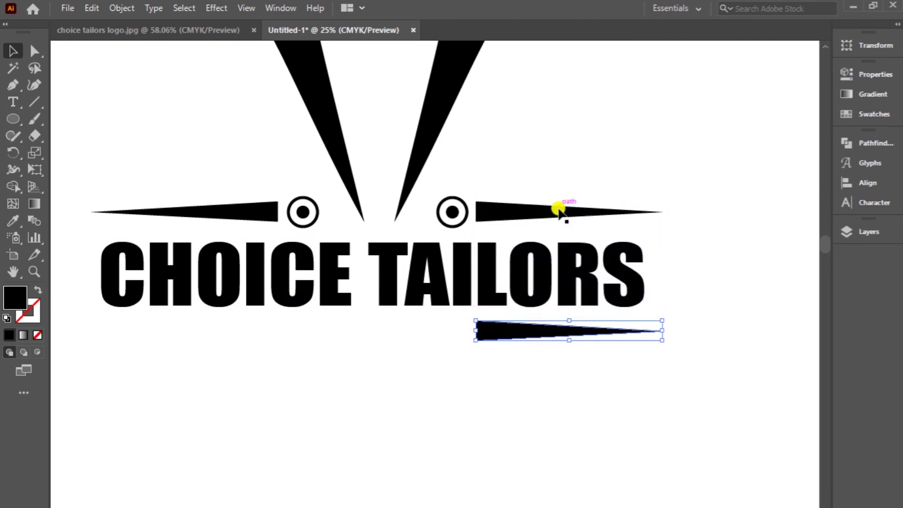
click(273, 207)
drag(274, 207, 274, 260)
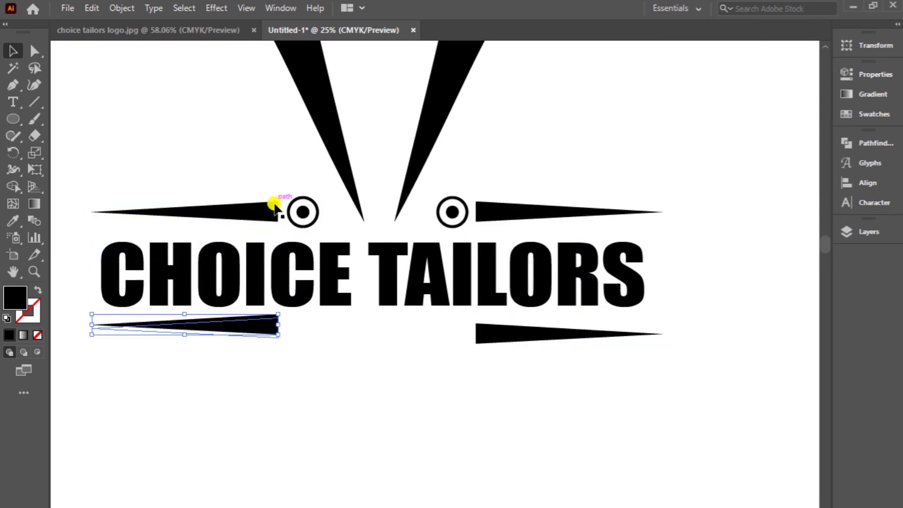
drag(274, 259, 274, 332)
click(640, 386)
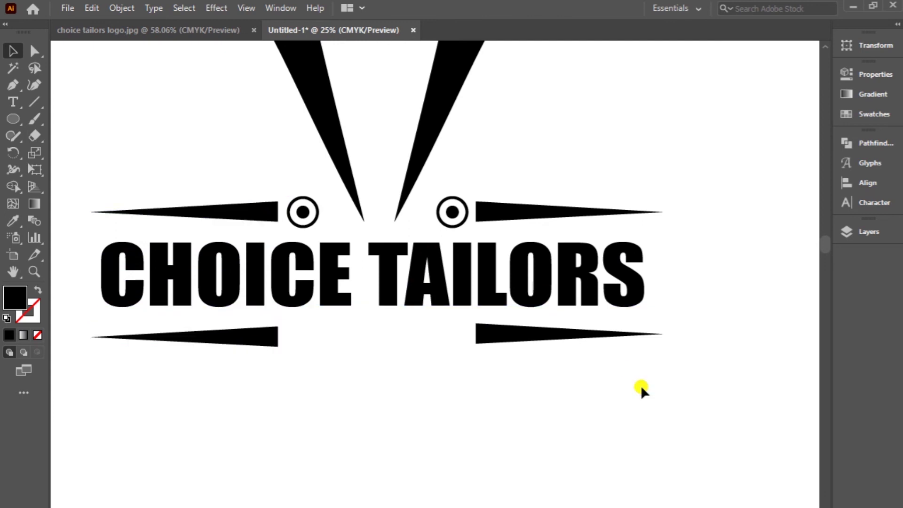
Step: Zoom out and centre the complete tuxedo logo, then minimise Illustrator to the desktop
alt+click(436, 274)
alt+click(439, 234)
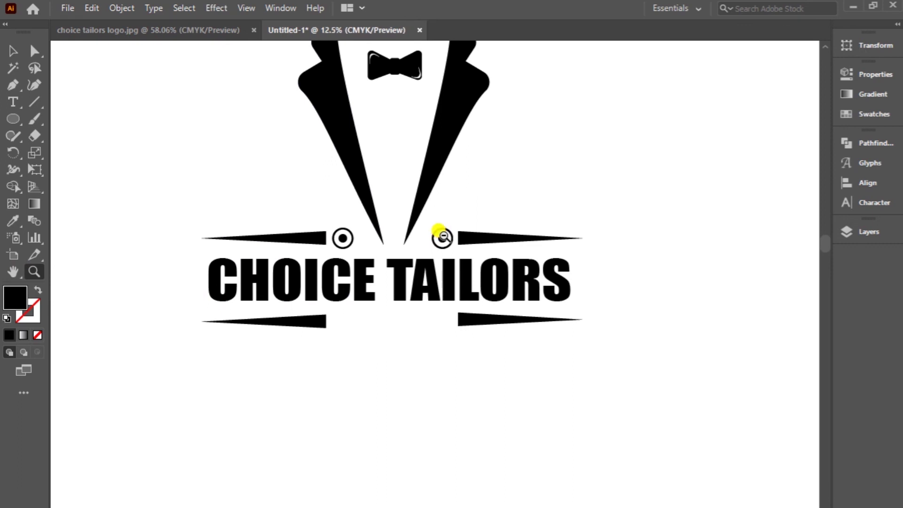
click(14, 269)
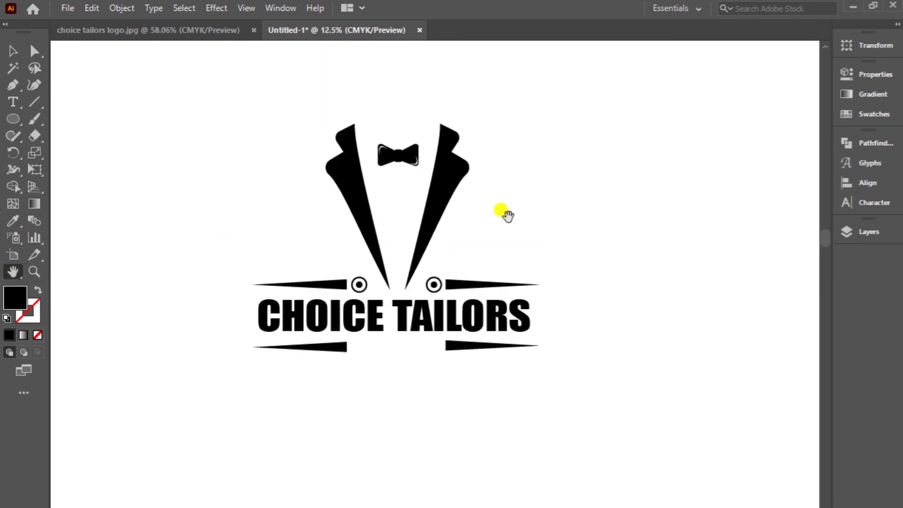
drag(508, 216, 486, 251)
click(13, 50)
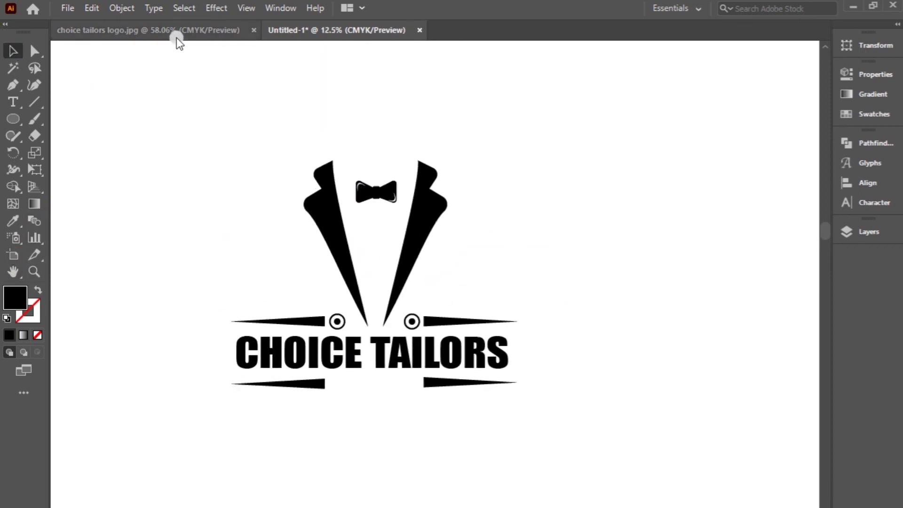
click(845, 8)
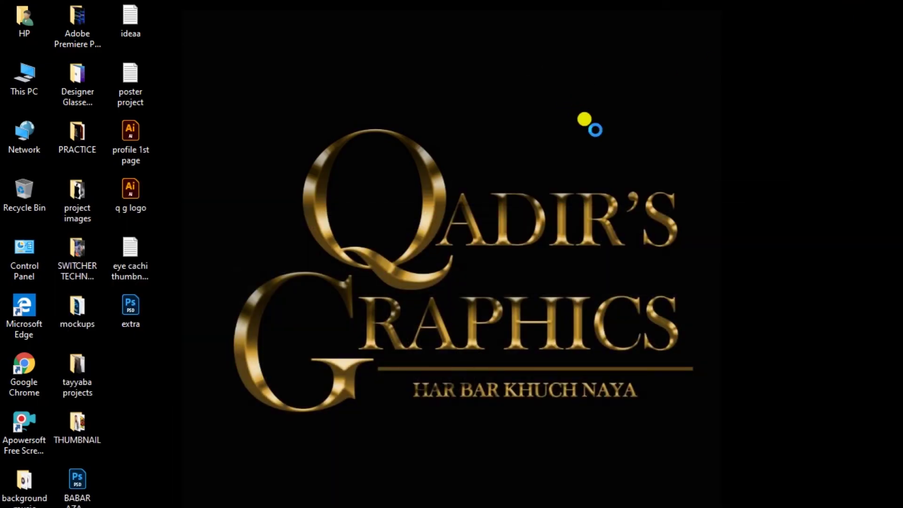